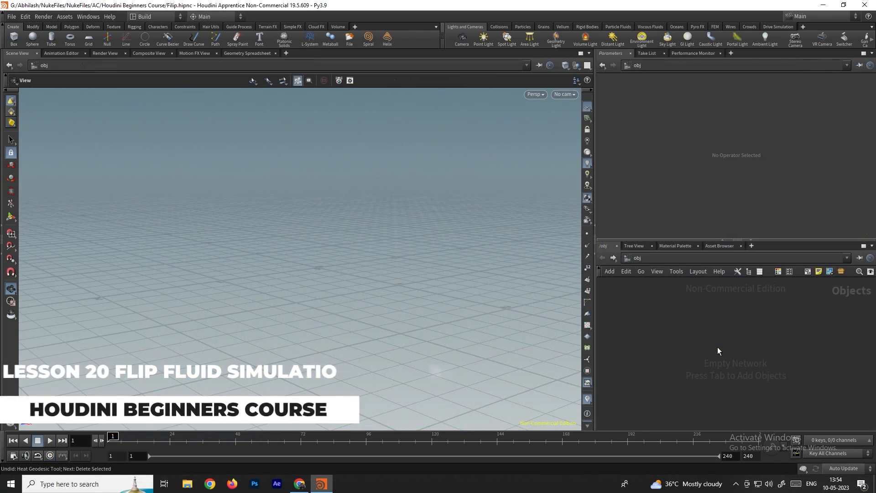
Place a Geometry object in the scene and add a Rubber Toy test geometry inside it
{"action": "left_click", "coordinate": [717, 348]}
{"action": "double_click", "coordinate": [717, 347]}
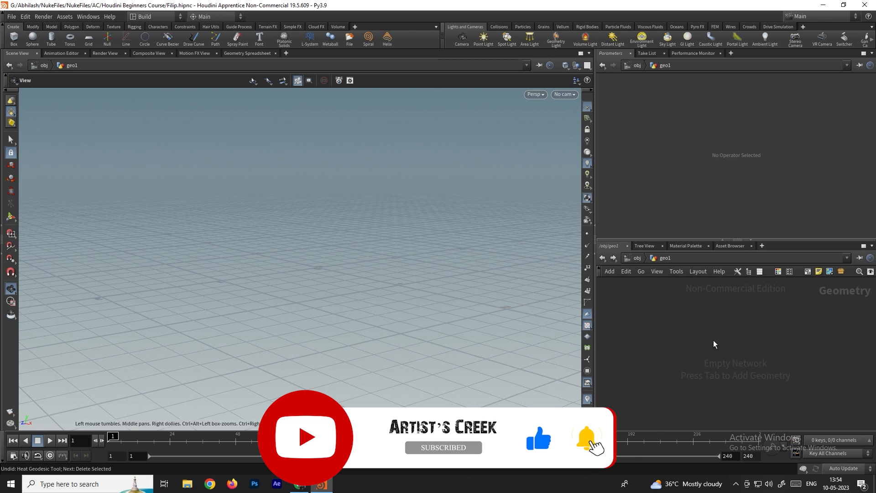
{"action": "key", "text": "Tab"}
{"action": "type", "text": "test"}
{"action": "key", "text": "Down"}
{"action": "key", "text": "Down"}
{"action": "key", "text": "Down"}
{"action": "key", "text": "Down"}
{"action": "key", "text": "Down"}
{"action": "key", "text": "Return"}
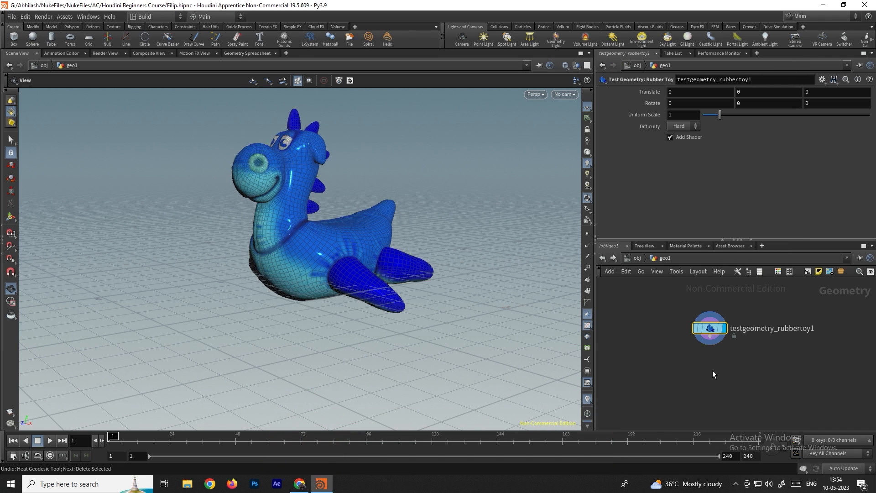
Add a DOP Network node below the rubber toy node
{"action": "key", "text": "Tab"}
{"action": "type", "text": "dopnet"}
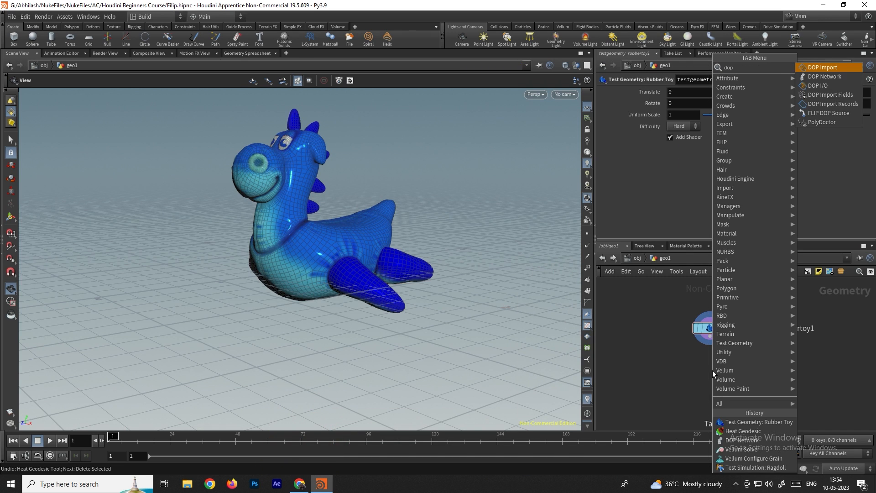
{"action": "key", "text": "Return"}
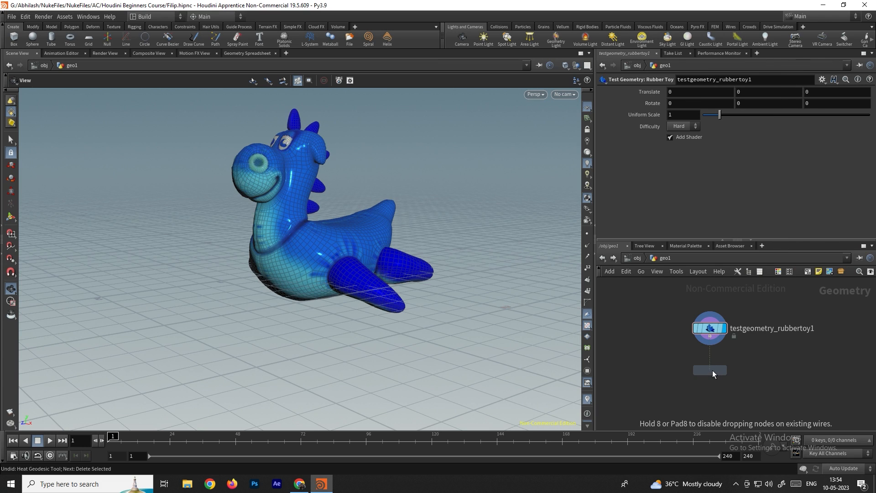
{"action": "left_click", "coordinate": [713, 371]}
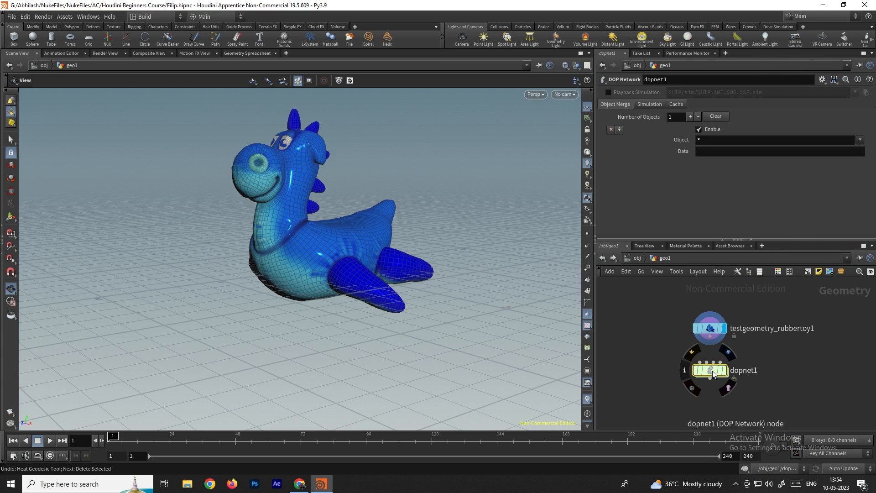
Add a FLIP Solver inside the DOP network, wired into the output node, and space the nodes apart
{"action": "double_click", "coordinate": [711, 371]}
{"action": "key", "text": "Tab"}
{"action": "type", "text": "flip obj"}
{"action": "key", "text": "Return"}
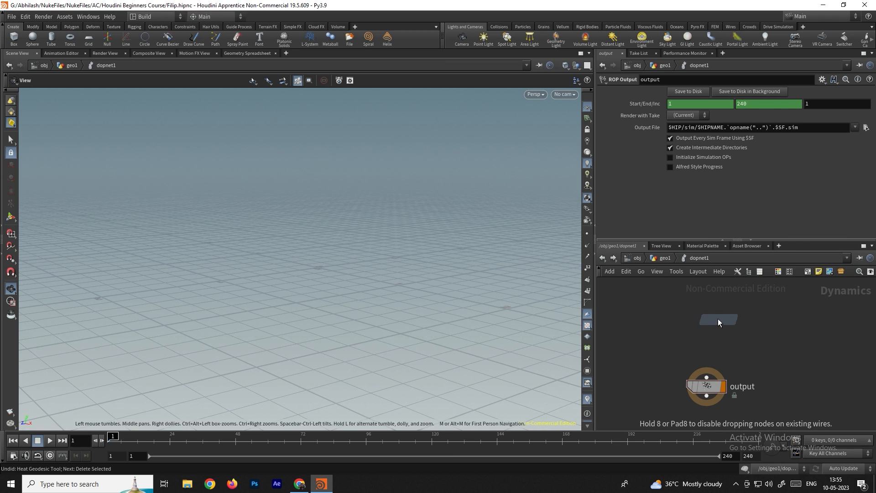
{"action": "left_click", "coordinate": [708, 313]}
{"action": "left_click", "coordinate": [706, 323]}
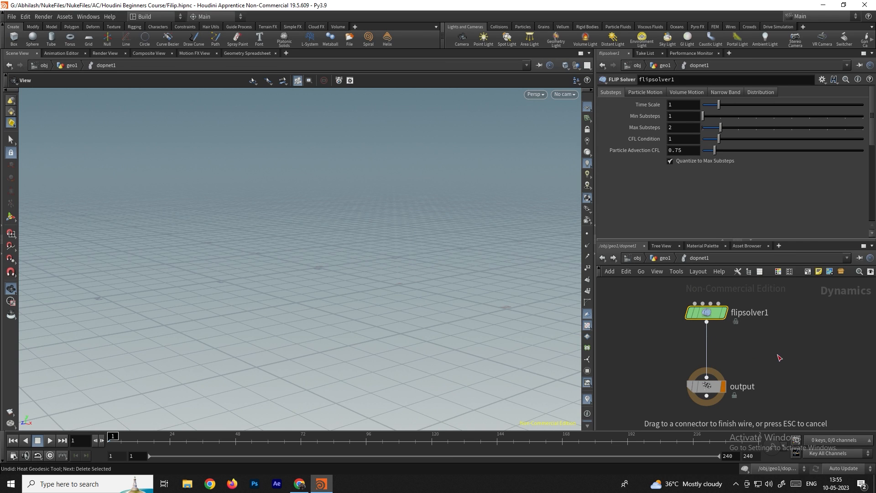
{"action": "scroll", "coordinate": [786, 337], "scroll_direction": "down", "scroll_amount": 2}
{"action": "middle_click_drag", "start_coordinate": [782, 333], "coordinate": [757, 354]}
{"action": "scroll", "coordinate": [729, 346], "scroll_direction": "up", "scroll_amount": 1}
{"action": "left_click_drag", "start_coordinate": [708, 344], "coordinate": [708, 356]}
{"action": "left_click", "coordinate": [690, 320]}
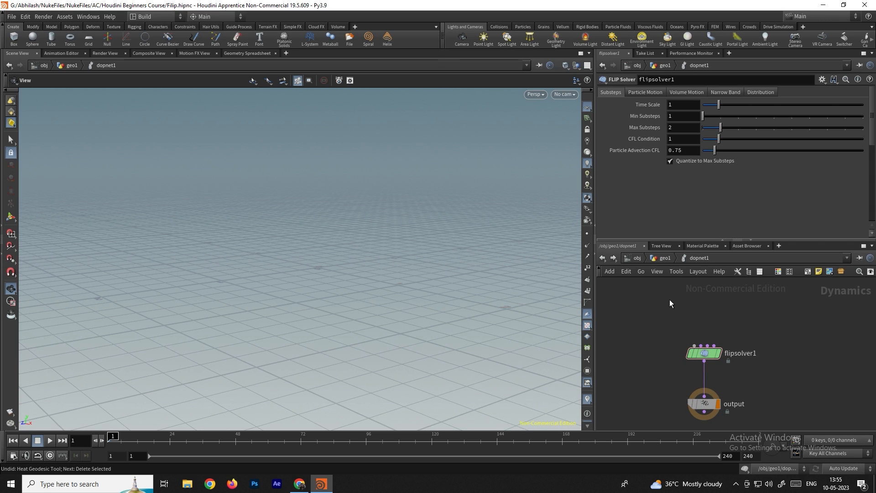
Add a FLIP Object in the DOP network and connect it to the FLIP solver's Fluid to Solve input
{"action": "left_click", "coordinate": [603, 259]}
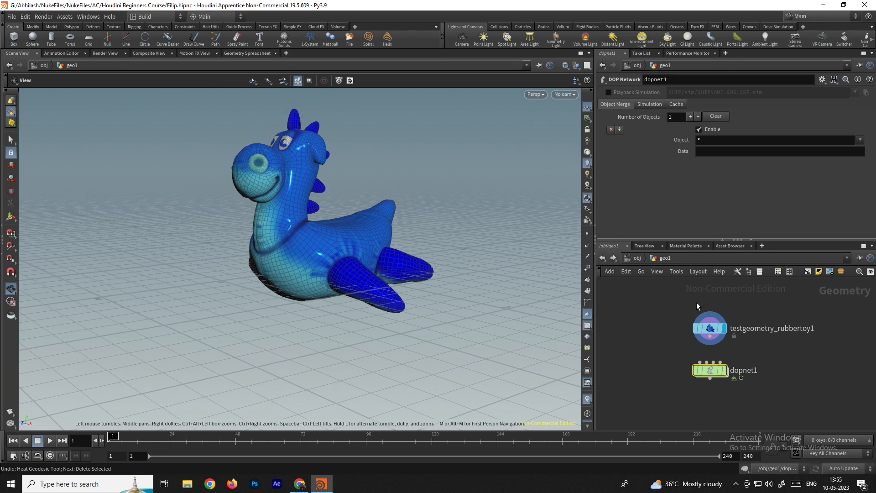
{"action": "double_click", "coordinate": [715, 370]}
{"action": "key", "text": "Tab"}
{"action": "type", "text": "flip"}
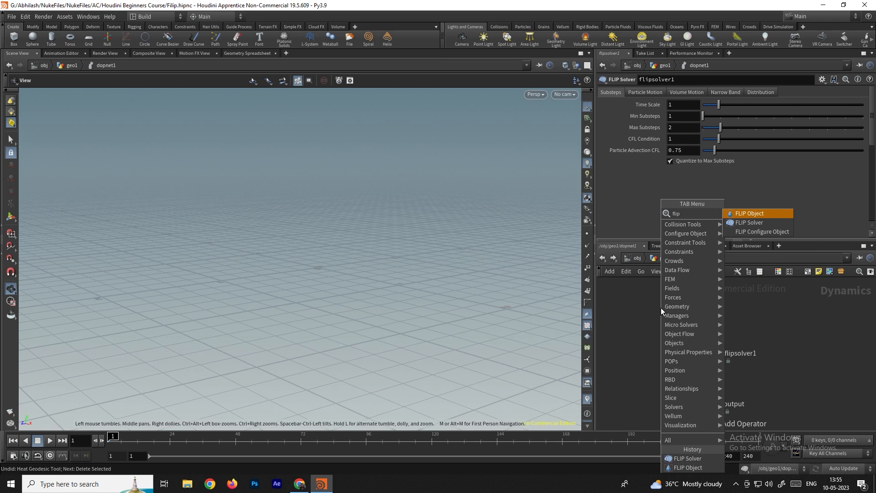
{"action": "key", "text": "Return"}
{"action": "left_click", "coordinate": [661, 308]}
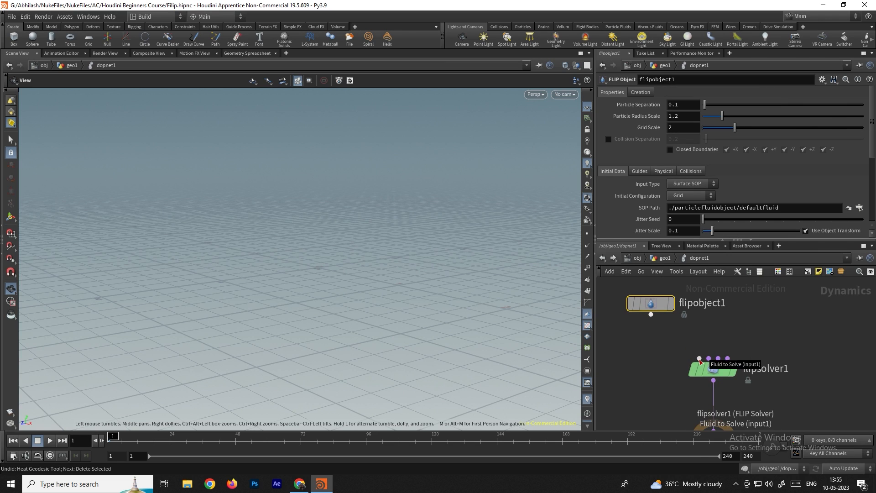
{"action": "left_click_drag", "start_coordinate": [651, 314], "coordinate": [696, 354]}
{"action": "mouse_move", "coordinate": [388, 241]}
{"action": "left_mouse_down"}
{"action": "mouse_move", "coordinate": [393, 277]}
{"action": "mouse_move", "coordinate": [374, 250]}
{"action": "left_mouse_up"}
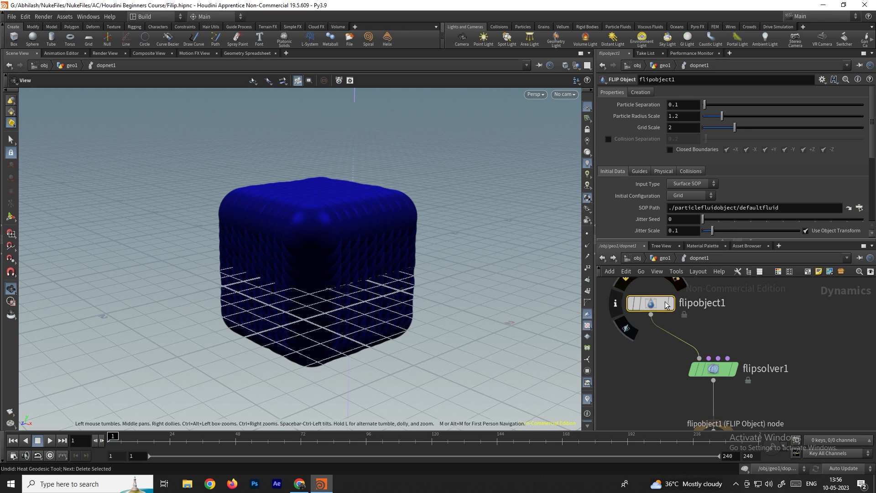
Set the FLIP object's SOP Path to the testgeometry_rubbertoy1 node
{"action": "mouse_move", "coordinate": [653, 305]}
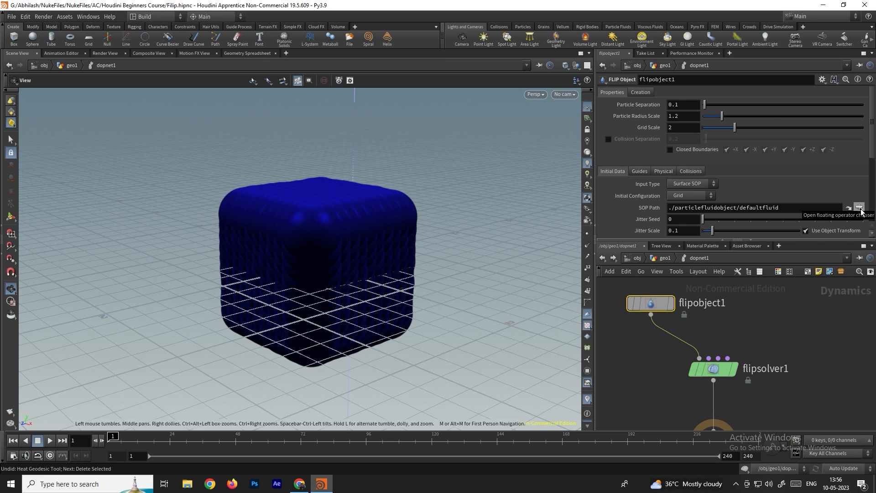
{"action": "left_click", "coordinate": [860, 208]}
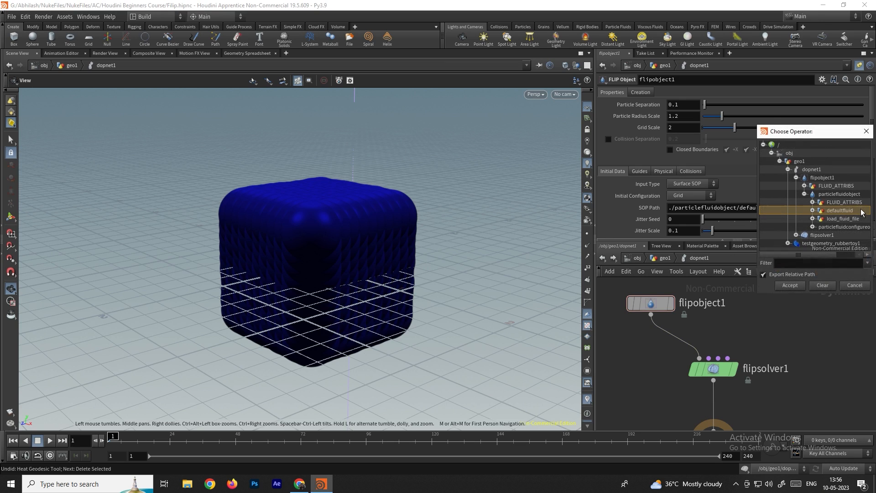
{"action": "left_click", "coordinate": [817, 244]}
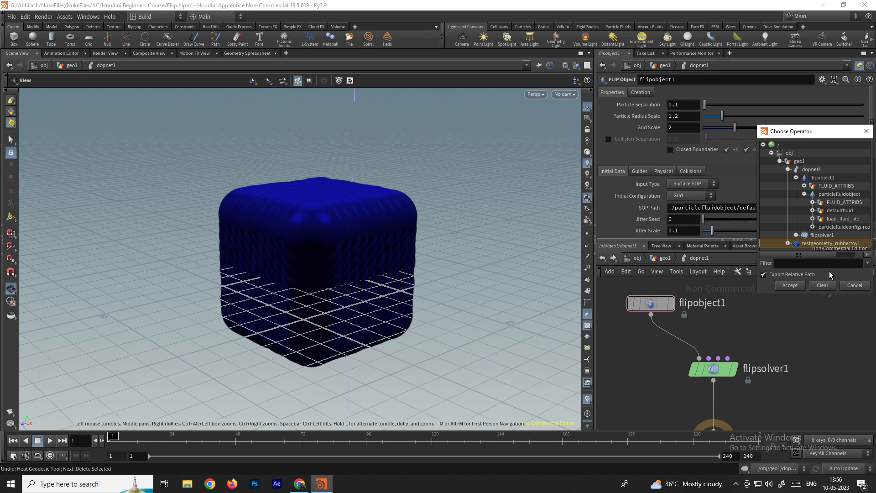
{"action": "left_click", "coordinate": [790, 285]}
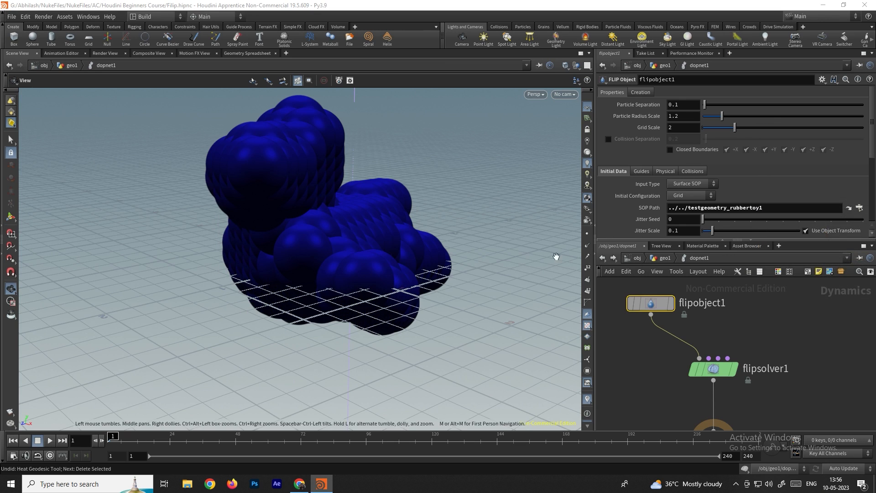
{"action": "left_click_drag", "start_coordinate": [340, 234], "coordinate": [359, 223]}
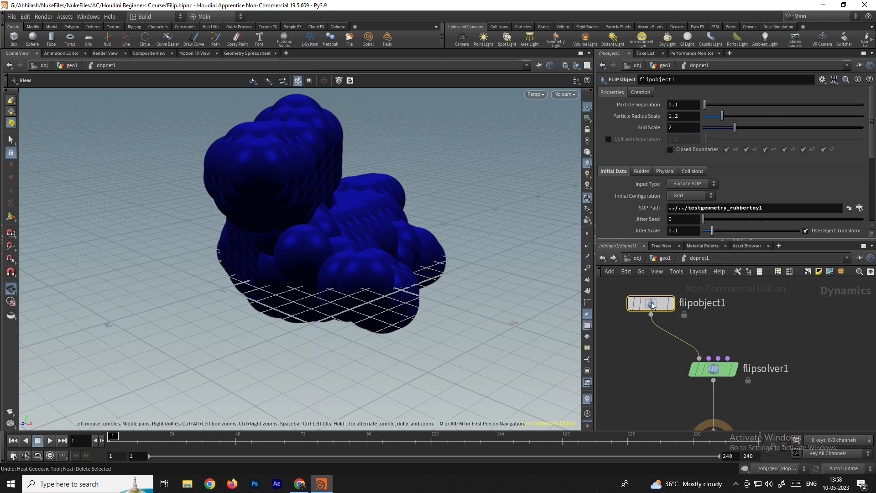
Change the FLIP object's particle guide visualization to Particles
{"action": "left_click", "coordinate": [642, 171]}
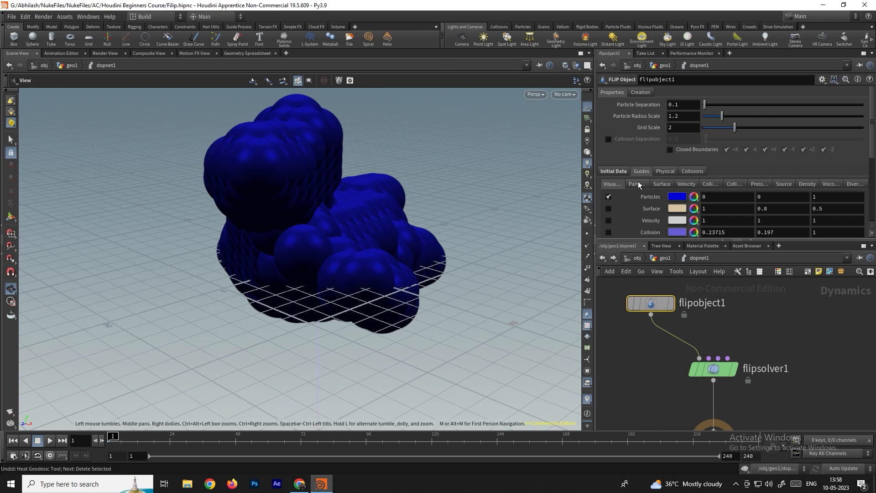
{"action": "left_click", "coordinate": [636, 184]}
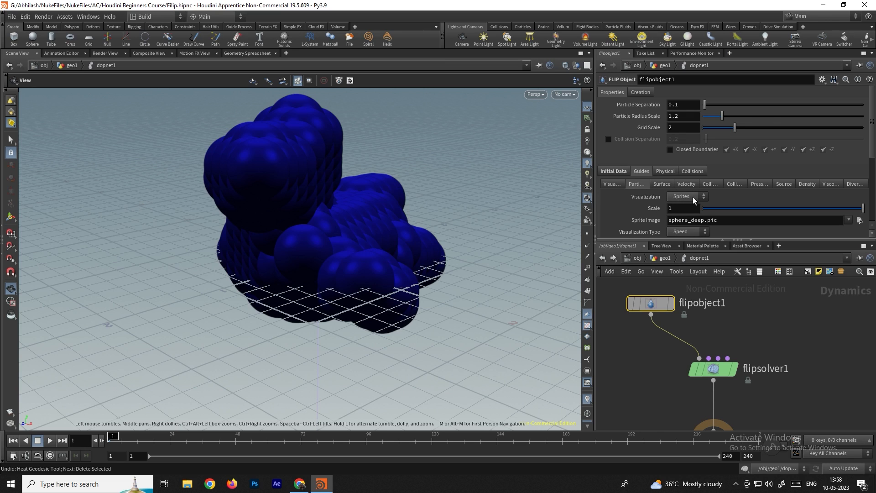
{"action": "left_click", "coordinate": [685, 196]}
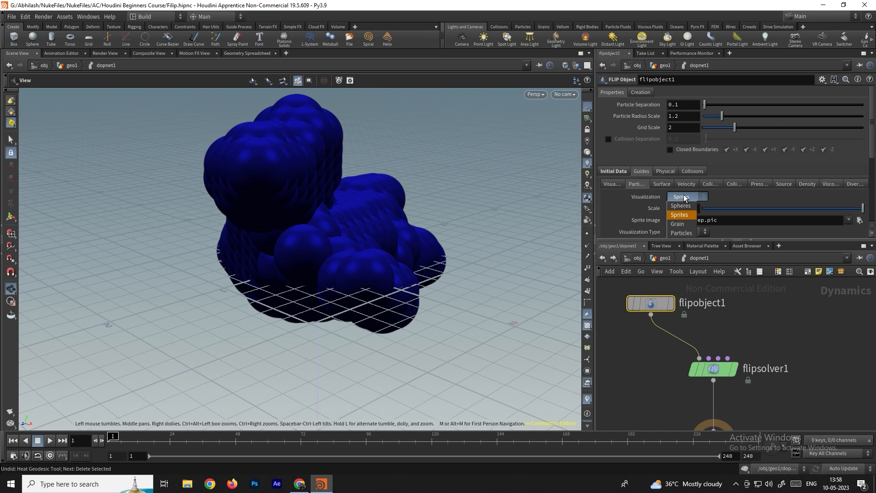
{"action": "left_click", "coordinate": [682, 233]}
{"action": "mouse_move", "coordinate": [338, 239]}
{"action": "left_mouse_down"}
{"action": "mouse_move", "coordinate": [372, 246]}
{"action": "mouse_move", "coordinate": [348, 242]}
{"action": "left_mouse_up"}
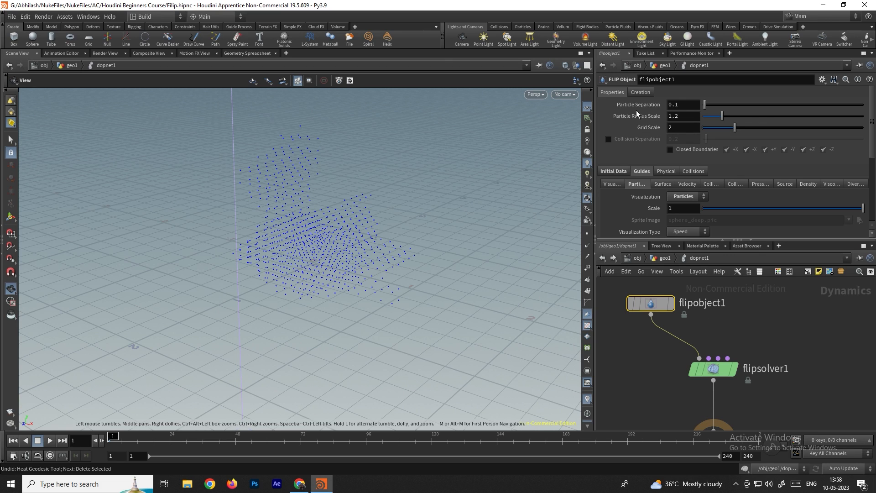
Set the FLIP object's particle separation to 0.05
{"action": "left_click", "coordinate": [654, 105]}
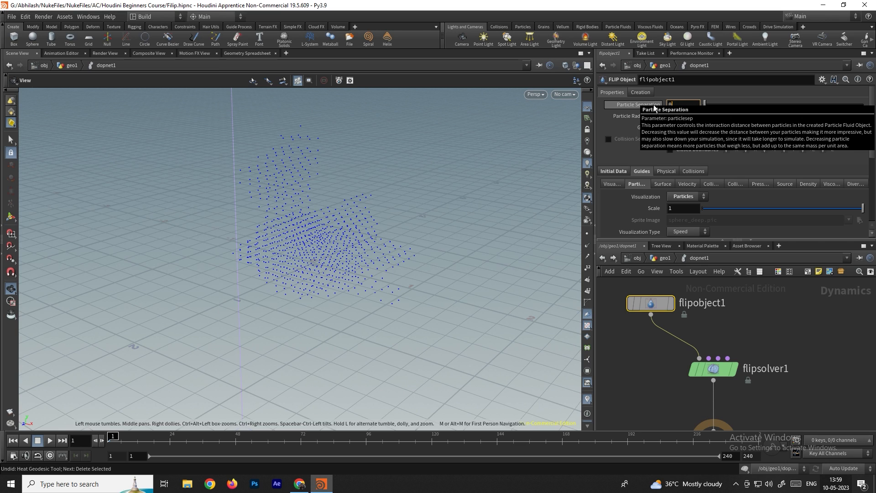
{"action": "key", "text": "Return"}
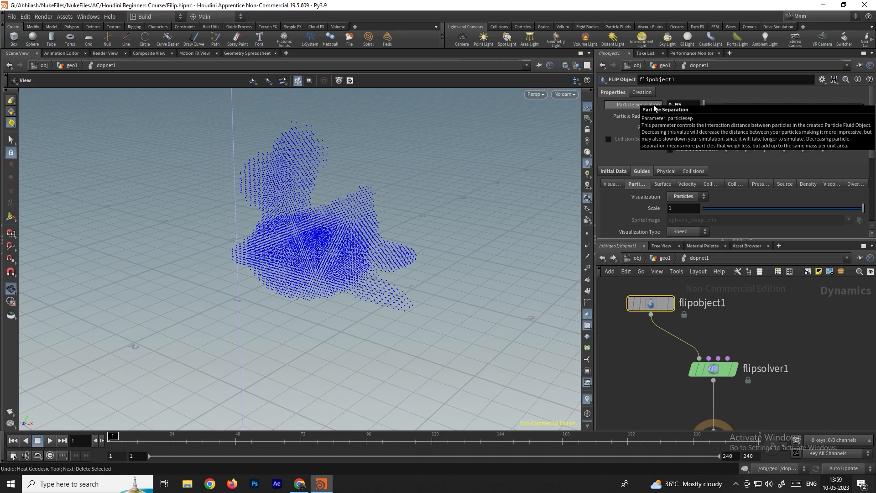
{"action": "left_click_drag", "start_coordinate": [381, 179], "coordinate": [336, 205]}
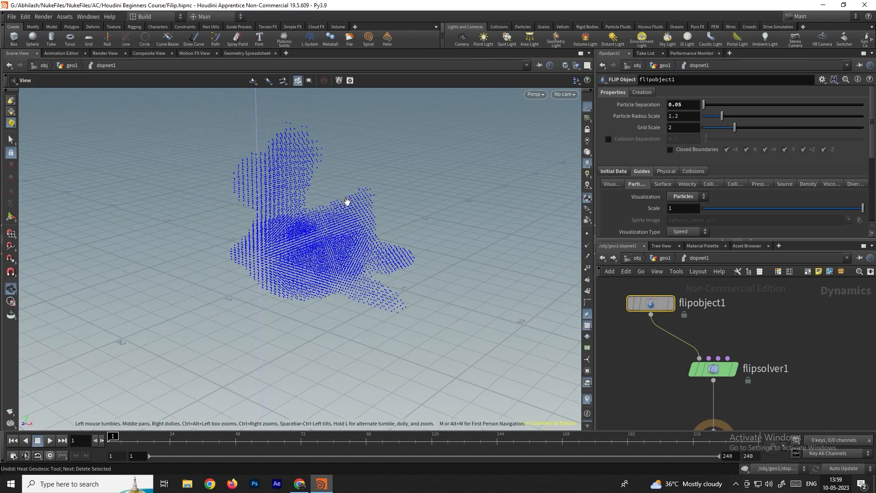
Set the FLIP object's particle separation to 0.09 and view the full extent of the simulation boundary box
{"action": "left_click", "coordinate": [688, 105]}
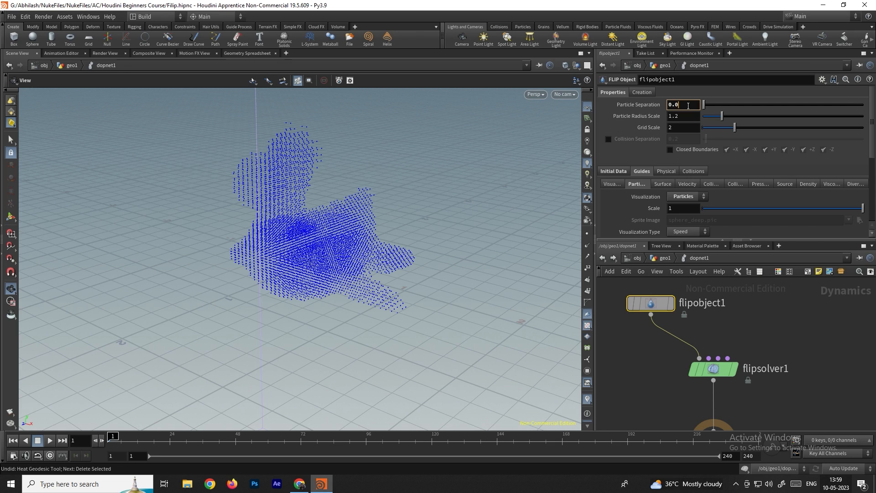
{"action": "type", "text": "0.09"}
{"action": "key", "text": "Return"}
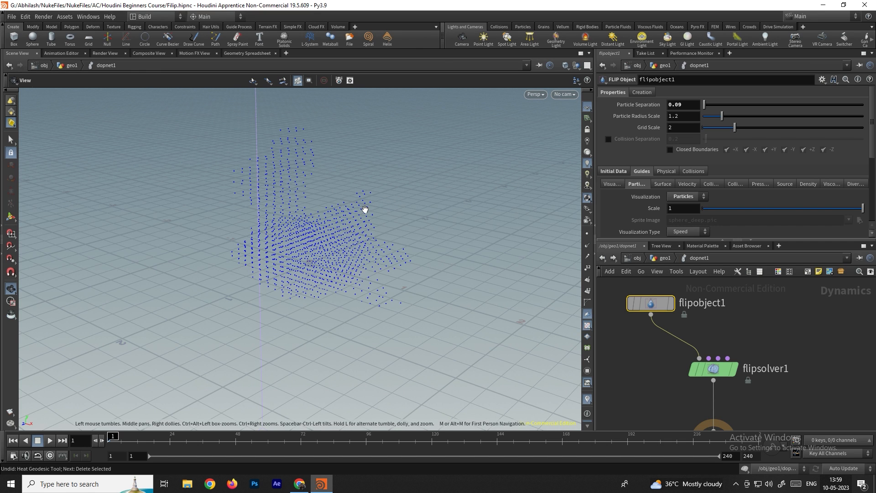
{"action": "scroll", "coordinate": [352, 221], "scroll_direction": "down", "scroll_amount": 5}
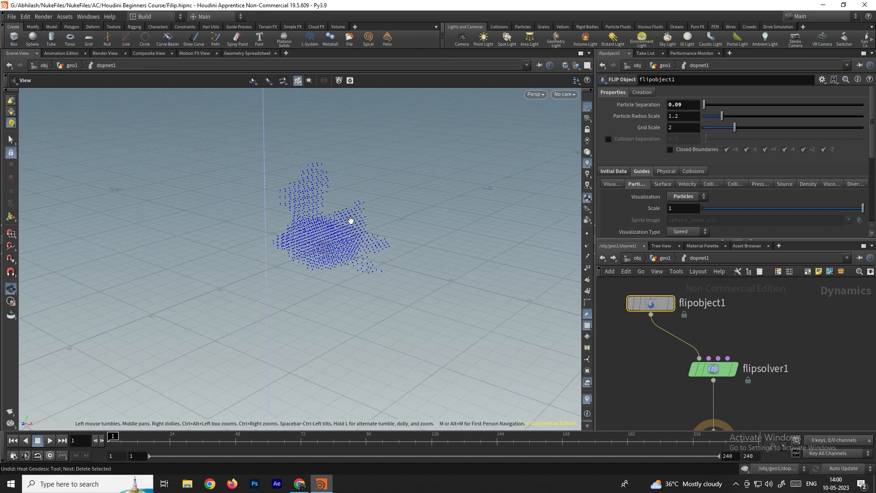
{"action": "scroll", "coordinate": [350, 228], "scroll_direction": "down", "scroll_amount": 6}
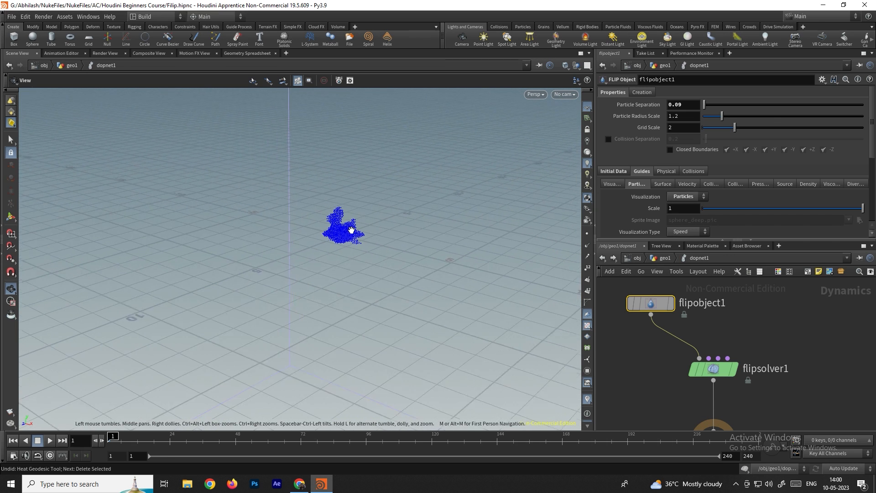
{"action": "scroll", "coordinate": [353, 230], "scroll_direction": "down", "scroll_amount": 5}
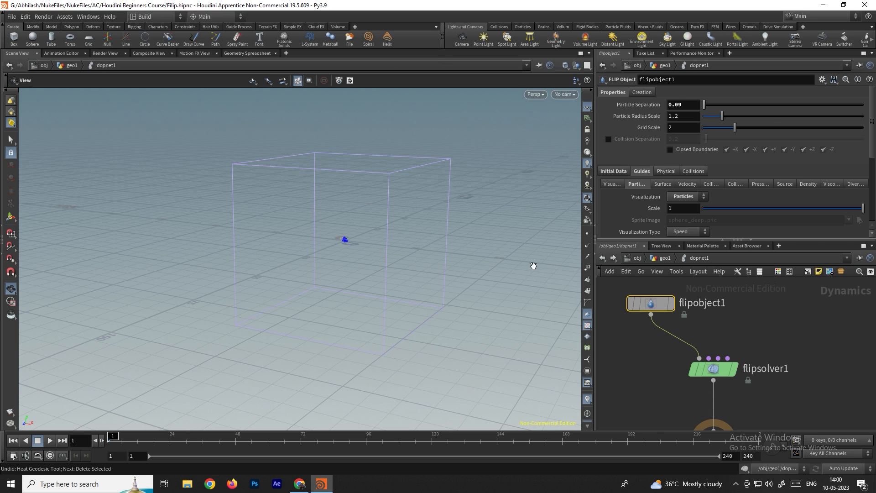
Set the Visualize Limits colour in the FLIP solver's volume limits to pure blue (0, 0, 1)
{"action": "left_click", "coordinate": [716, 370]}
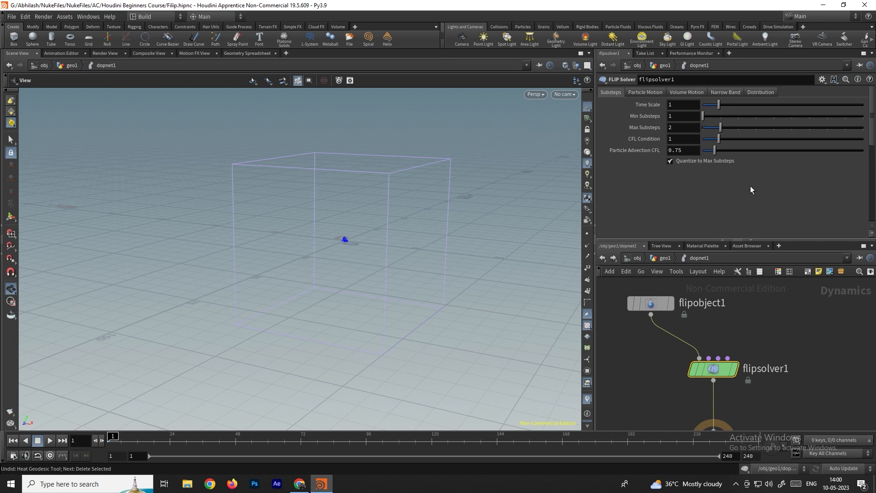
{"action": "left_click", "coordinate": [683, 94]}
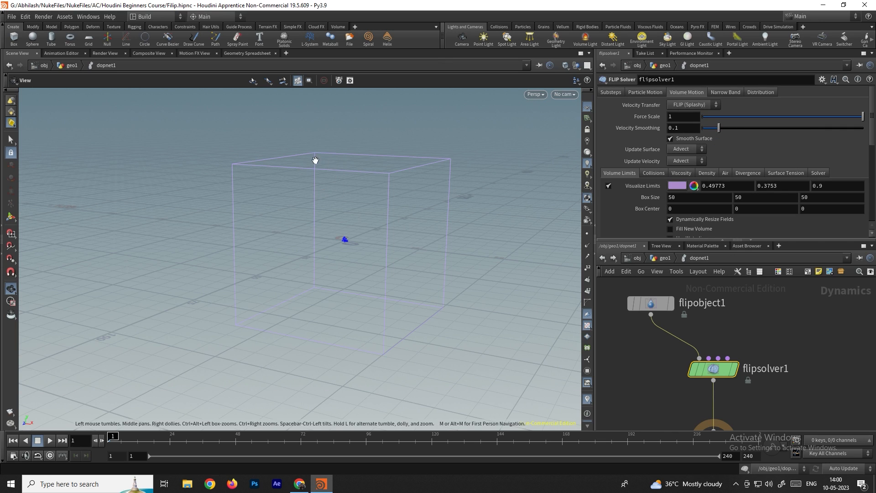
{"action": "left_click", "coordinate": [676, 187]}
{"action": "left_click", "coordinate": [753, 146]}
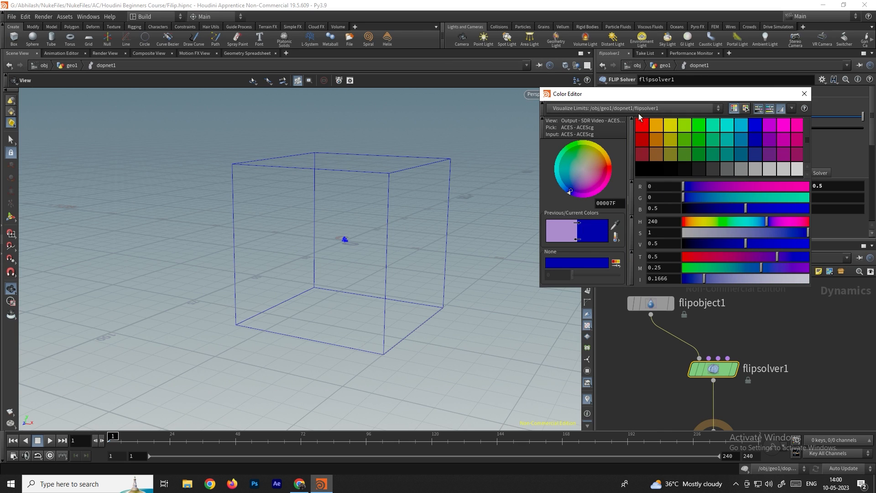
{"action": "left_click", "coordinate": [644, 128]}
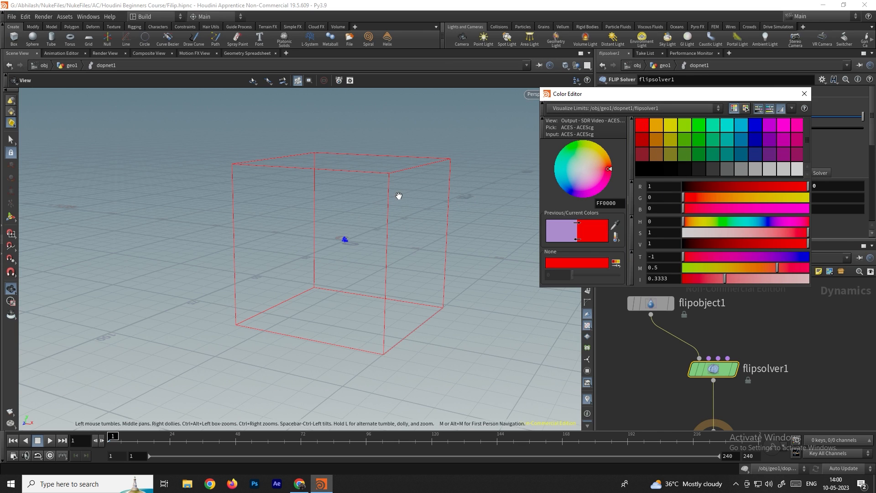
{"action": "left_click", "coordinate": [756, 127]}
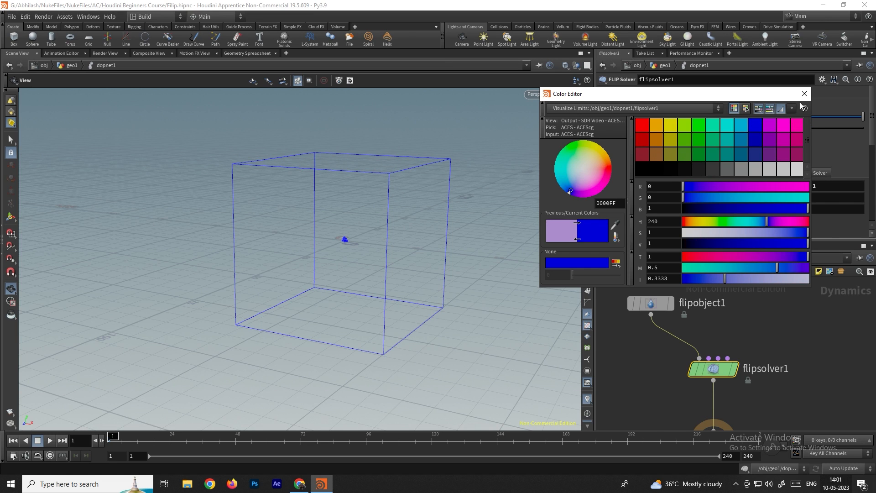
{"action": "left_click", "coordinate": [805, 95]}
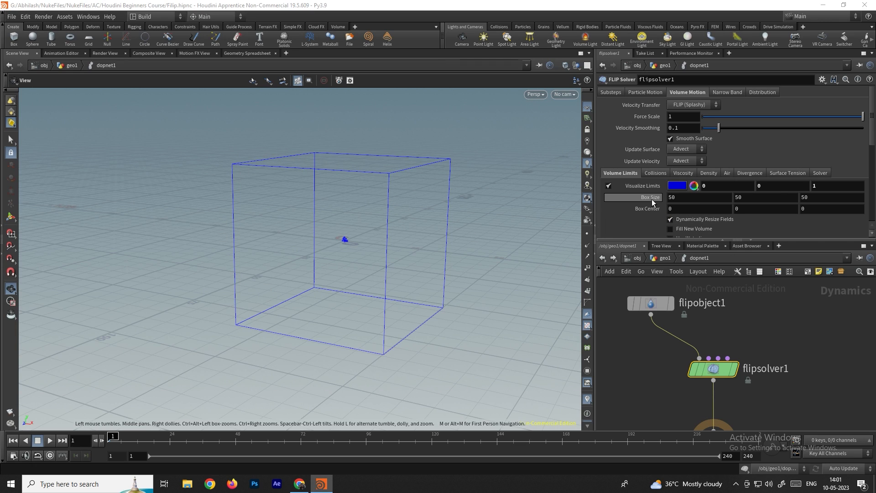
Set the FLIP solver's volume limits box size to 25 on all three axes
{"action": "middle_click_drag", "start_coordinate": [651, 196], "coordinate": [255, 197]}
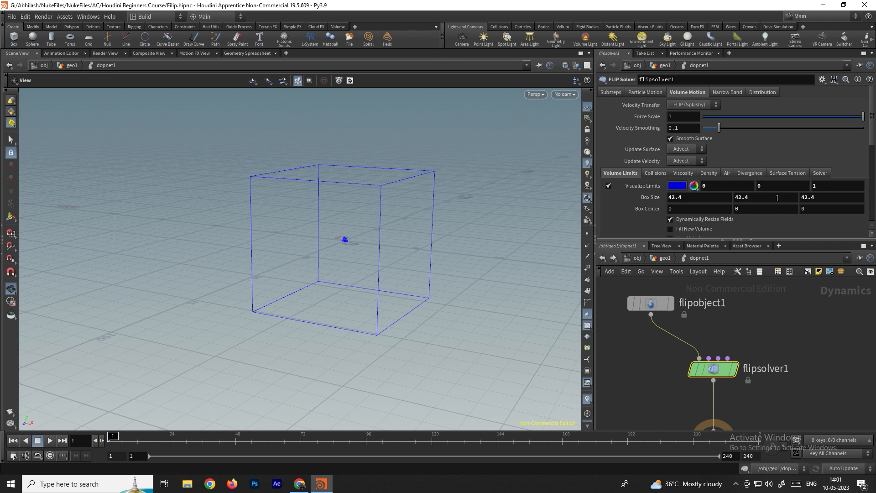
{"action": "double_click", "coordinate": [707, 198]}
{"action": "type", "text": "25"}
{"action": "key", "text": "Return"}
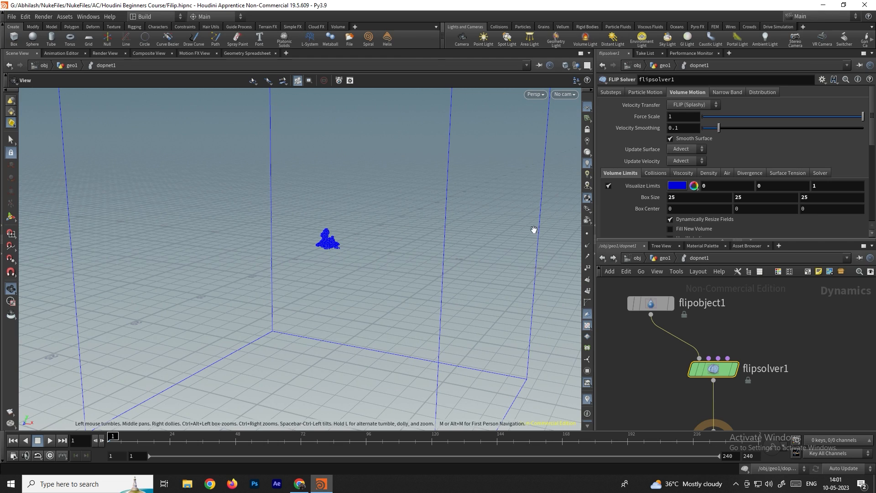
Set the FLIP solver's volume limits box size to 20 on all three axes
{"action": "left_click", "coordinate": [644, 197]}
{"action": "type", "text": "20"}
{"action": "key", "text": "Tab"}
{"action": "type", "text": "20"}
{"action": "key", "text": "Tab"}
{"action": "type", "text": "20"}
{"action": "key", "text": "Return"}
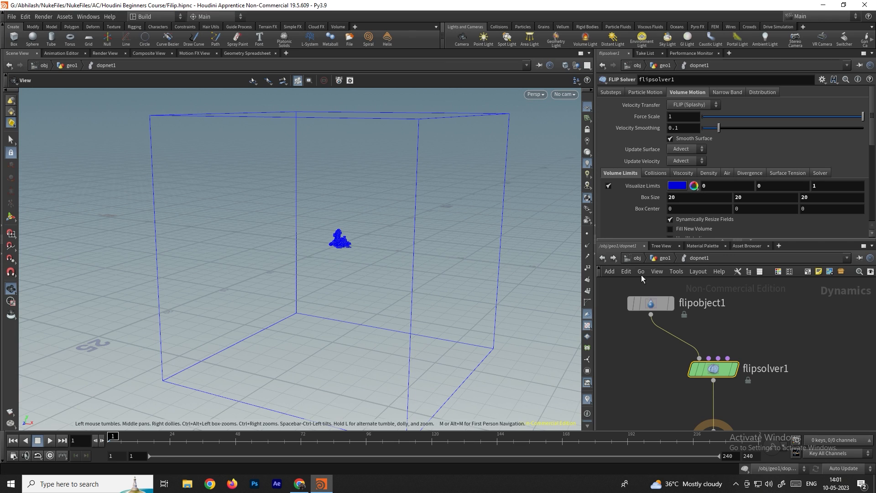
Set the uniform scale of the rubber toy test geometry to 5 in the geo1 network
{"action": "left_click", "coordinate": [603, 258]}
{"action": "left_click", "coordinate": [710, 328]}
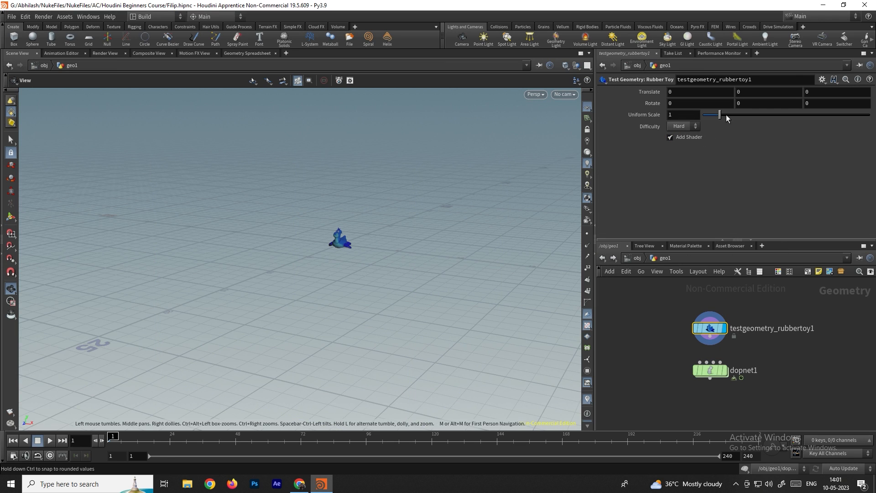
{"action": "left_click_drag", "start_coordinate": [722, 114], "coordinate": [779, 118]}
{"action": "left_click", "coordinate": [684, 114]}
{"action": "type", "text": "5"}
{"action": "key", "text": "Return"}
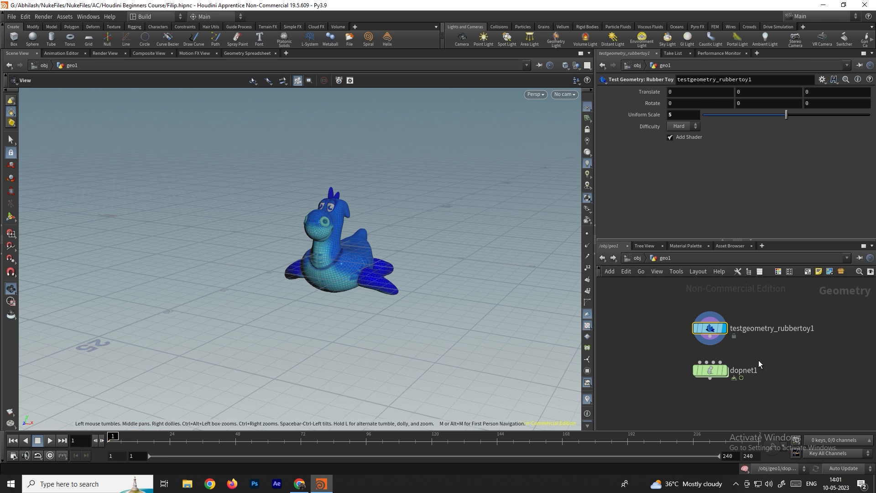
Go back inside the DOP network and play the simulation to check how the enlarged toy behaves, then return to frame 1
{"action": "double_click", "coordinate": [712, 371]}
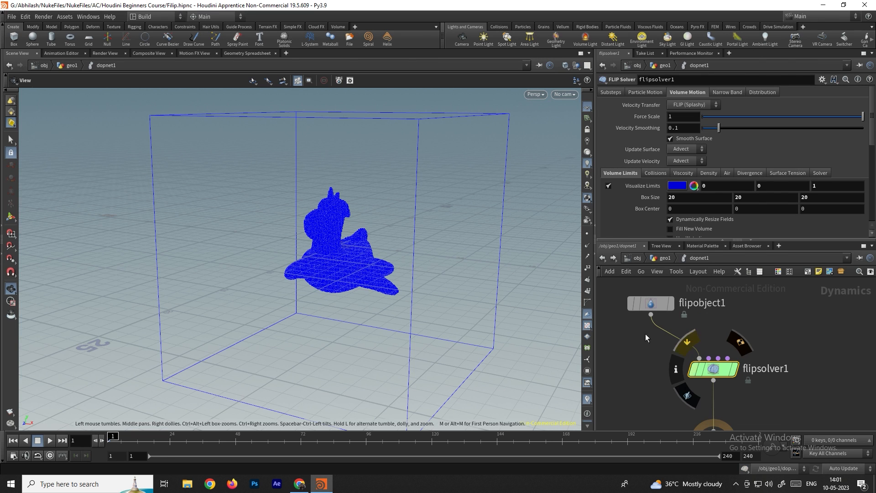
{"action": "mouse_move", "coordinate": [352, 266]}
{"action": "left_mouse_down"}
{"action": "mouse_move", "coordinate": [358, 251]}
{"action": "mouse_move", "coordinate": [359, 262]}
{"action": "left_mouse_up"}
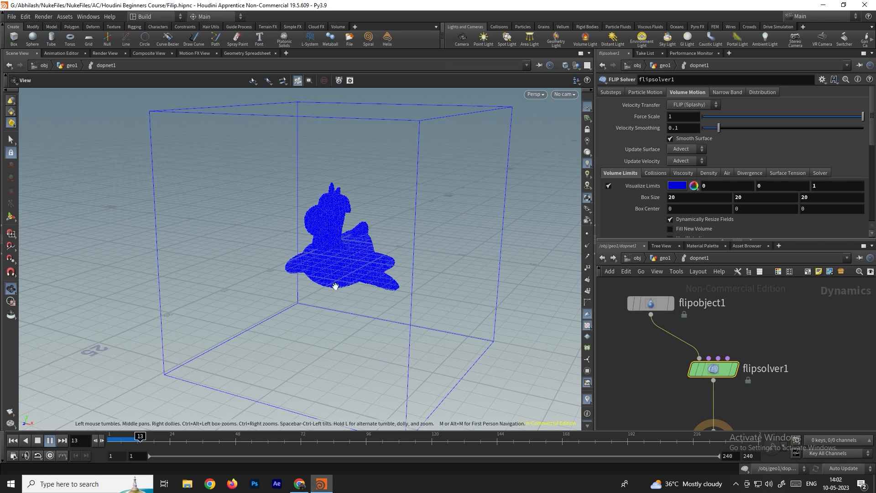
{"action": "left_click", "coordinate": [36, 442]}
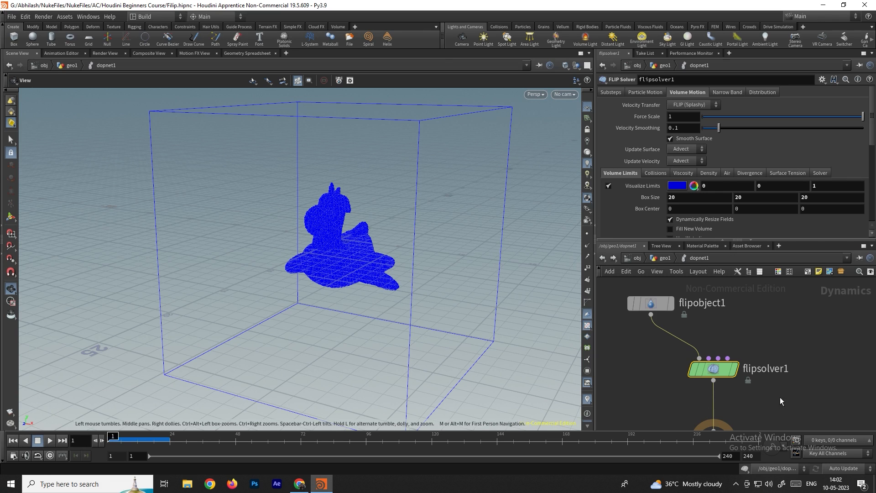
Add a Gravity Force node on the connection between the FLIP solver and the output node
{"action": "middle_click_drag", "start_coordinate": [783, 401], "coordinate": [771, 354]}
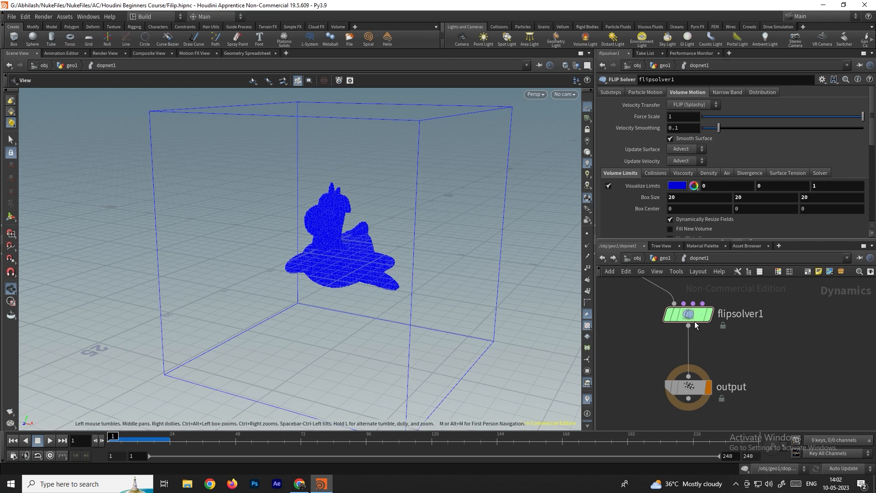
{"action": "key", "text": "Tab"}
{"action": "type", "text": "gravi"}
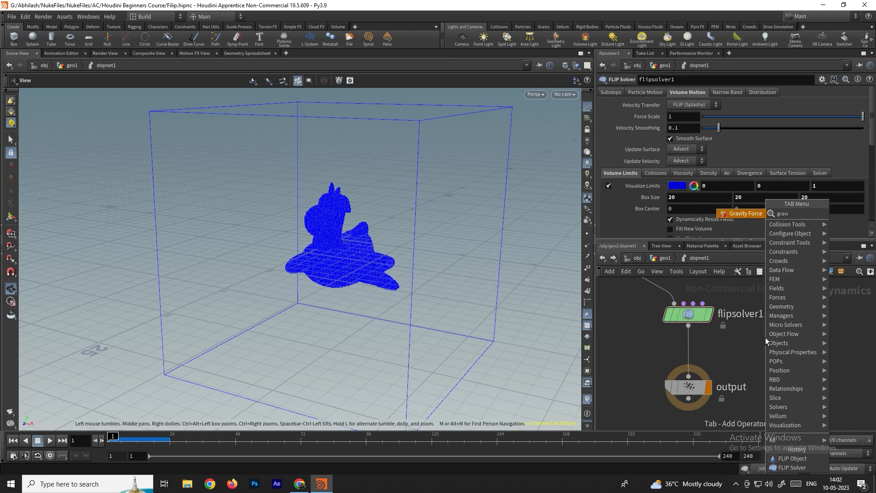
{"action": "key", "text": "Escape"}
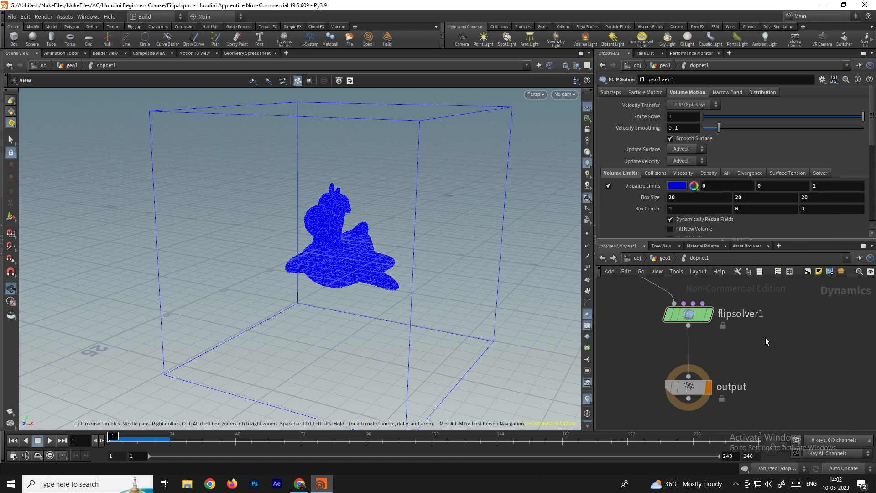
{"action": "left_click", "coordinate": [765, 339]}
{"action": "left_click_drag", "start_coordinate": [765, 341], "coordinate": [689, 348]}
{"action": "left_click", "coordinate": [772, 350]}
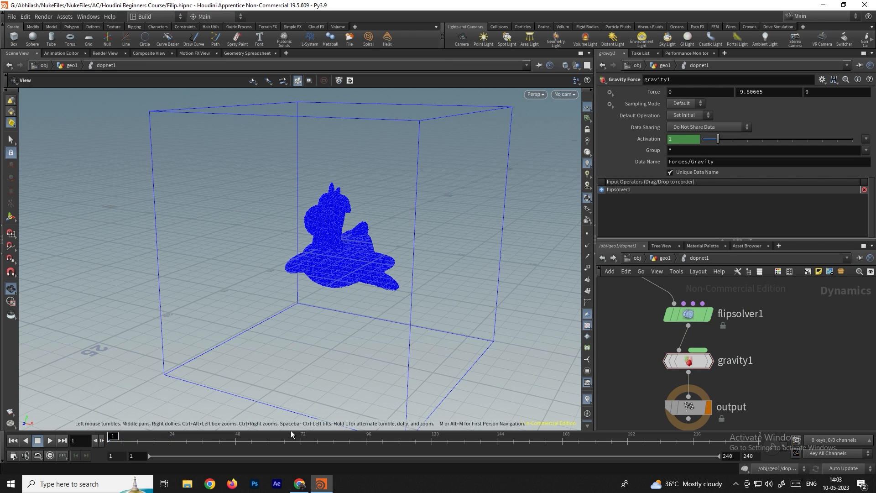
Play the simulation with gravity and scrub the timeline to frame 33 to inspect the falling fluid
{"action": "left_click", "coordinate": [50, 441]}
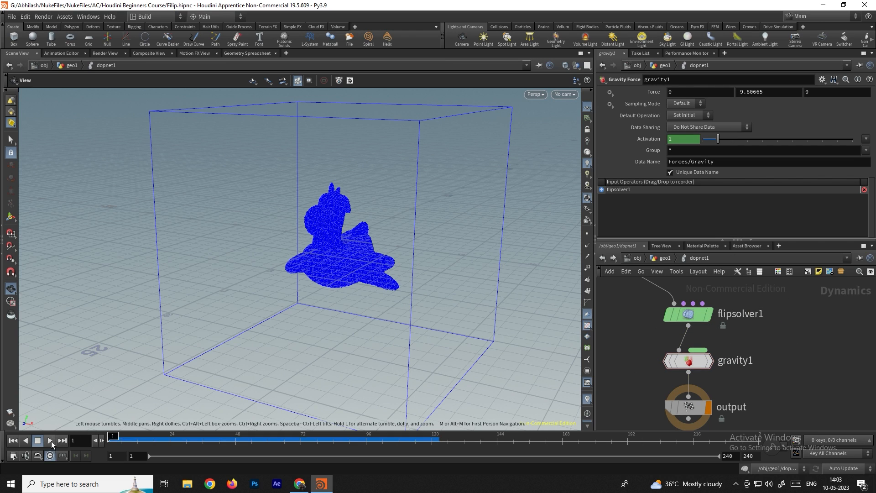
{"action": "left_click", "coordinate": [39, 441]}
{"action": "left_click_drag", "start_coordinate": [254, 438], "coordinate": [195, 439]}
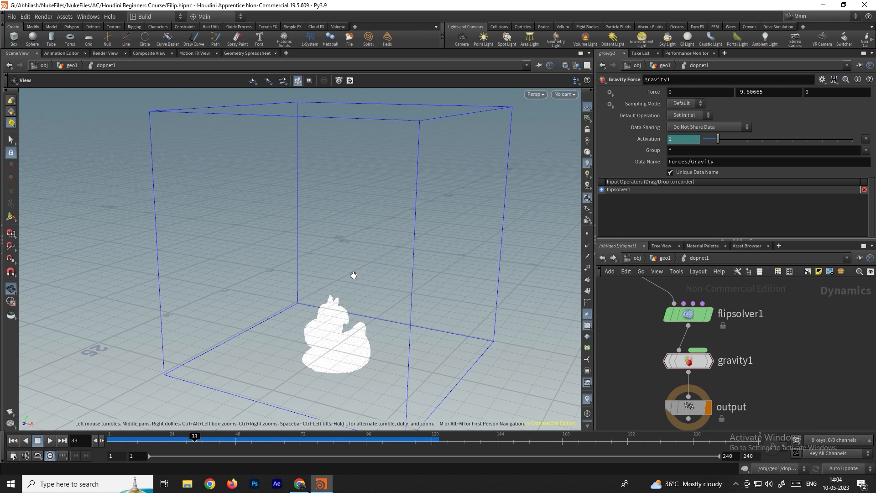
Enable Closed Boundaries on the FLIP object and replay the simulation from the first frame
{"action": "scroll", "coordinate": [768, 317], "scroll_direction": "down", "scroll_amount": 4}
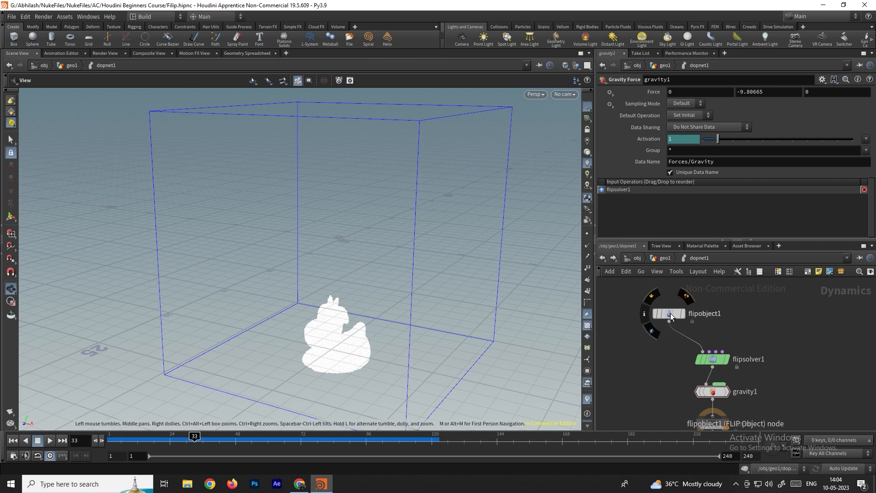
{"action": "left_click", "coordinate": [670, 313]}
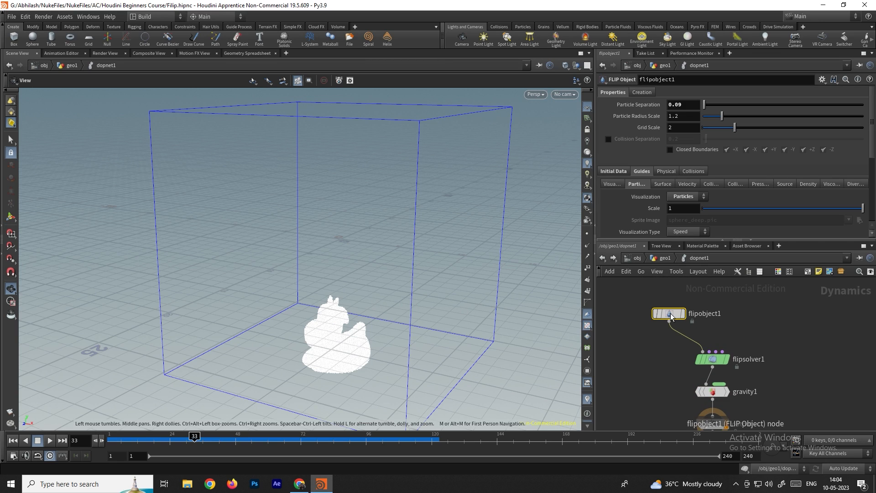
{"action": "left_click", "coordinate": [670, 150]}
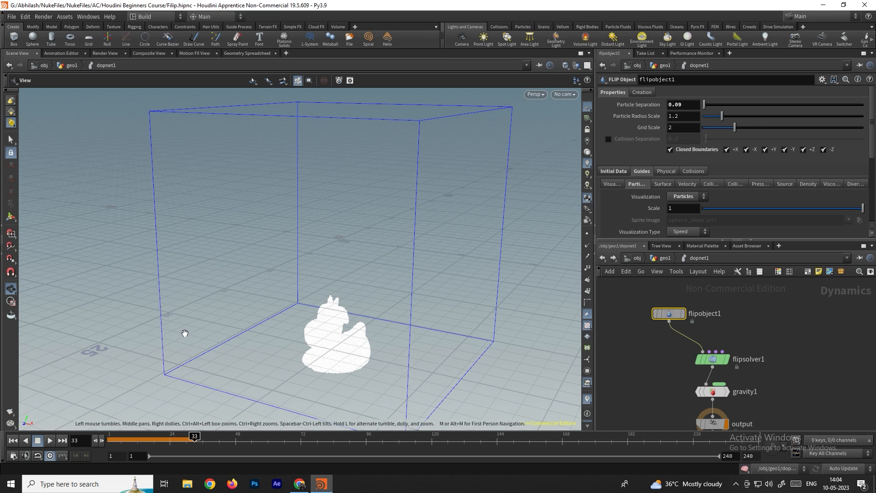
{"action": "left_click", "coordinate": [13, 441]}
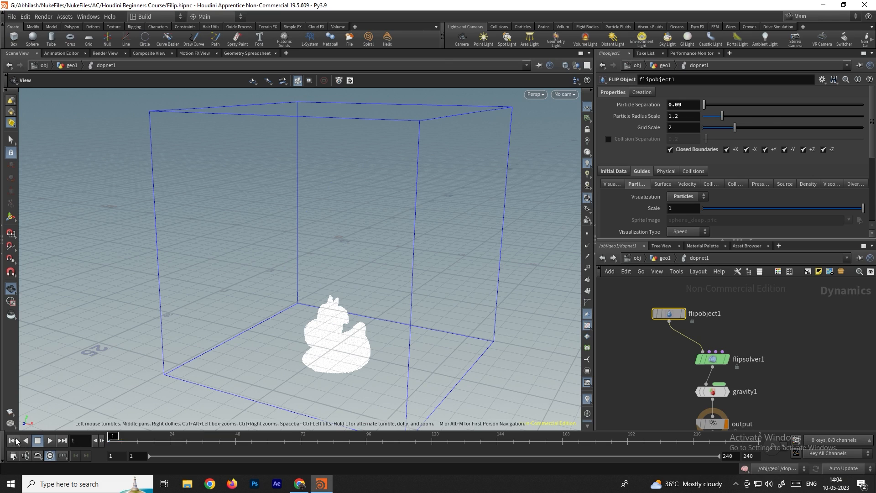
{"action": "left_click", "coordinate": [49, 441]}
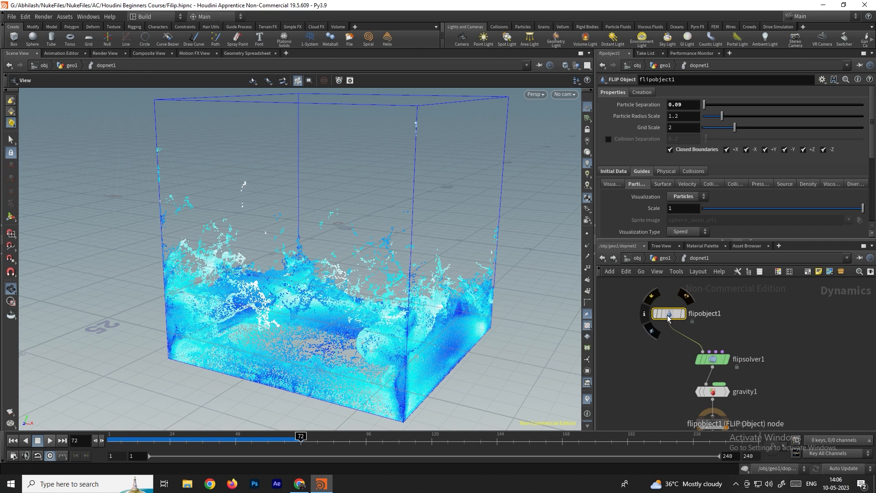
Set the upper limit of the FLIP object's particle visualization range to 30
{"action": "scroll", "coordinate": [628, 178], "scroll_direction": "down", "scroll_amount": 3}
{"action": "scroll", "coordinate": [657, 206], "scroll_direction": "down", "scroll_amount": 1}
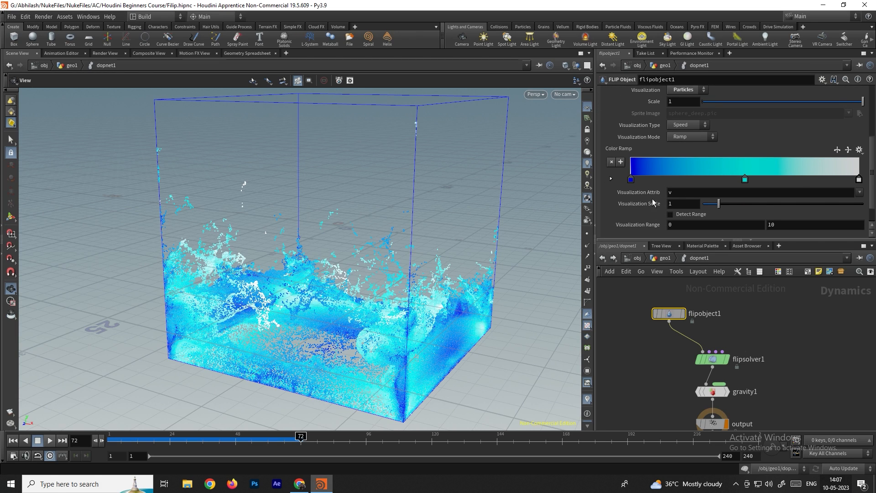
{"action": "scroll", "coordinate": [652, 199], "scroll_direction": "down", "scroll_amount": 1}
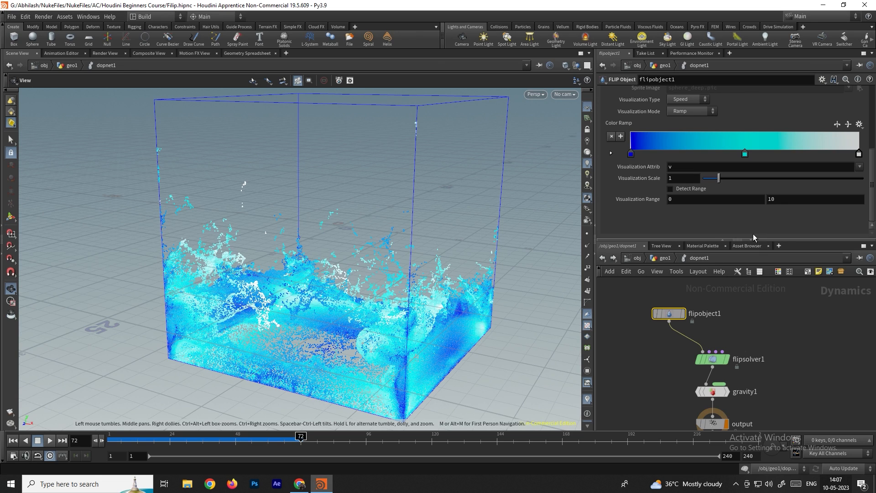
{"action": "middle_click_drag", "start_coordinate": [777, 200], "coordinate": [81, 206]}
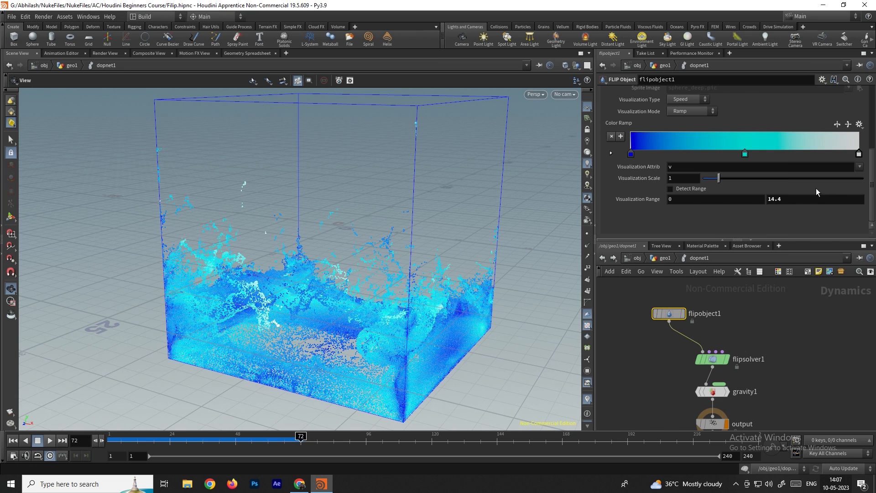
{"action": "left_click", "coordinate": [771, 200]}
{"action": "key", "text": "Return"}
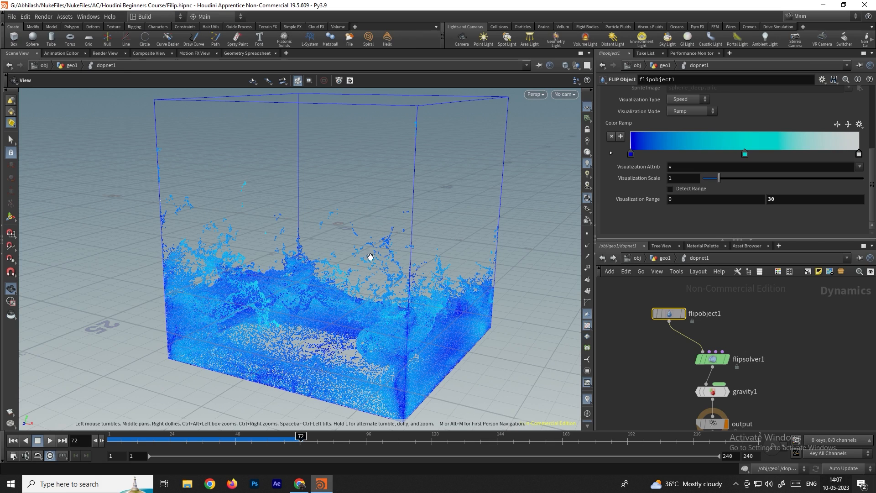
Replay the simulation from the first frame to check the particle colours, and return to frame 1
{"action": "left_click", "coordinate": [13, 440]}
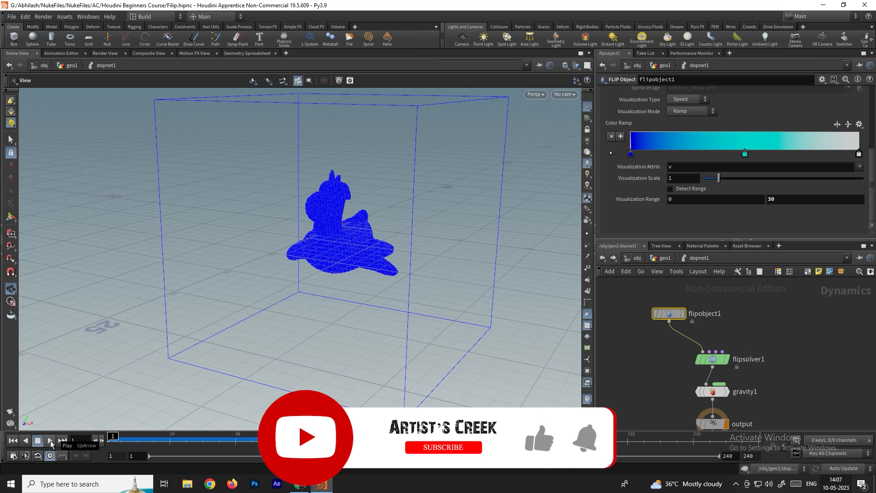
{"action": "left_click", "coordinate": [50, 440]}
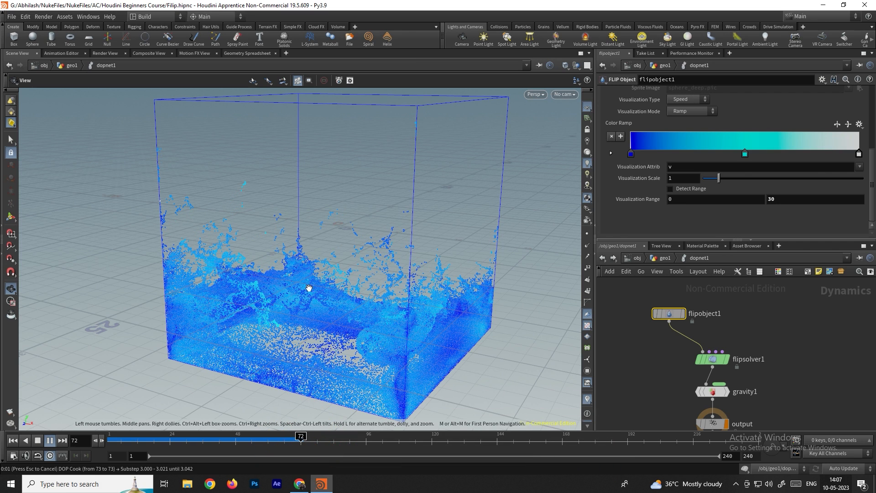
{"action": "left_click", "coordinate": [12, 440]}
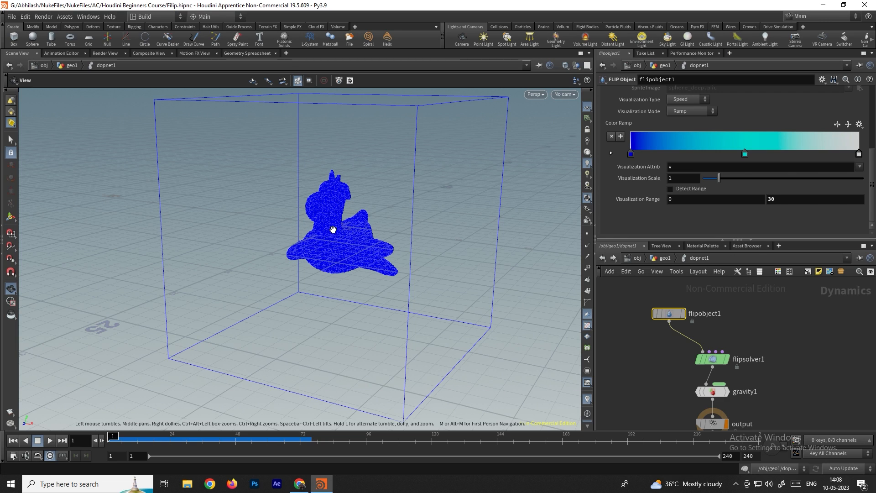
Add a Volume Source node and connect its output to the fourth input of the FLIP solver
{"action": "scroll", "coordinate": [755, 359], "scroll_direction": "up", "scroll_amount": 2}
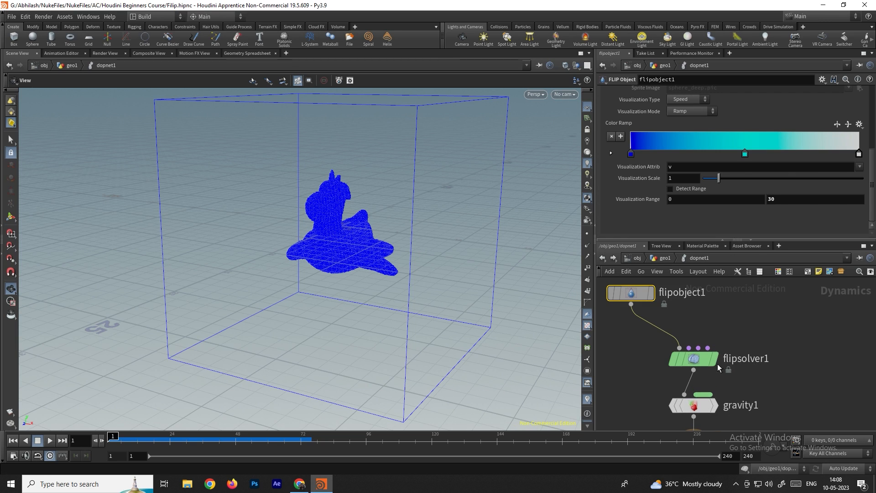
{"action": "left_click", "coordinate": [712, 358]}
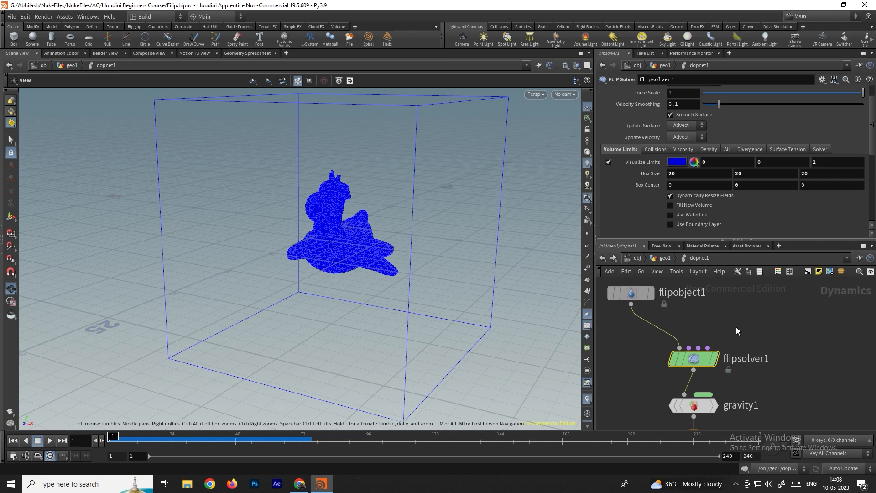
{"action": "key", "text": "Tab"}
{"action": "type", "text": "volume"}
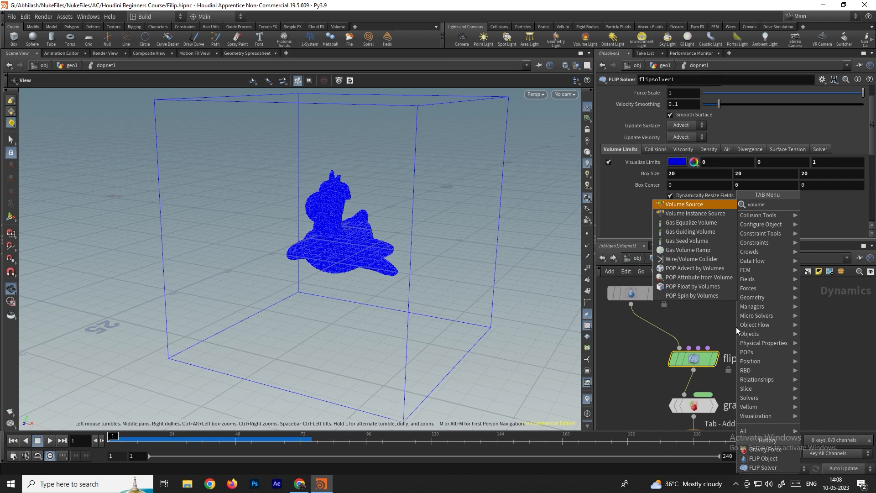
{"action": "key", "text": "Return"}
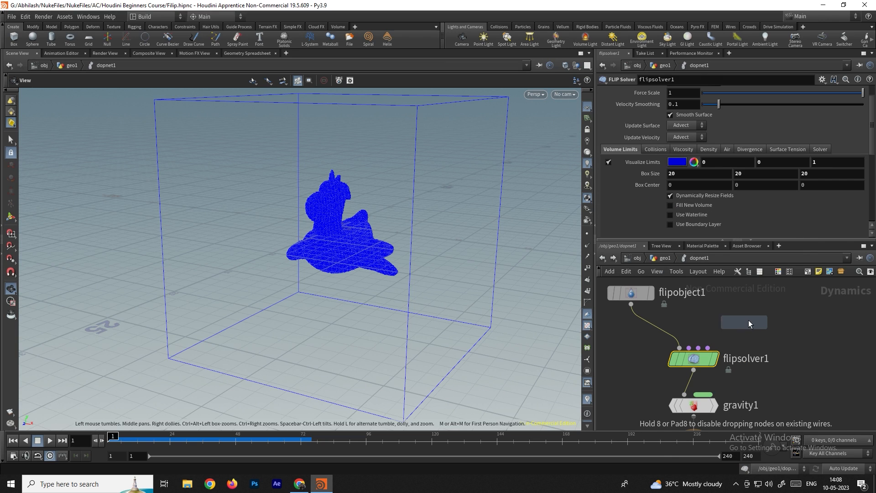
{"action": "left_click", "coordinate": [758, 313]}
{"action": "left_click", "coordinate": [758, 324]}
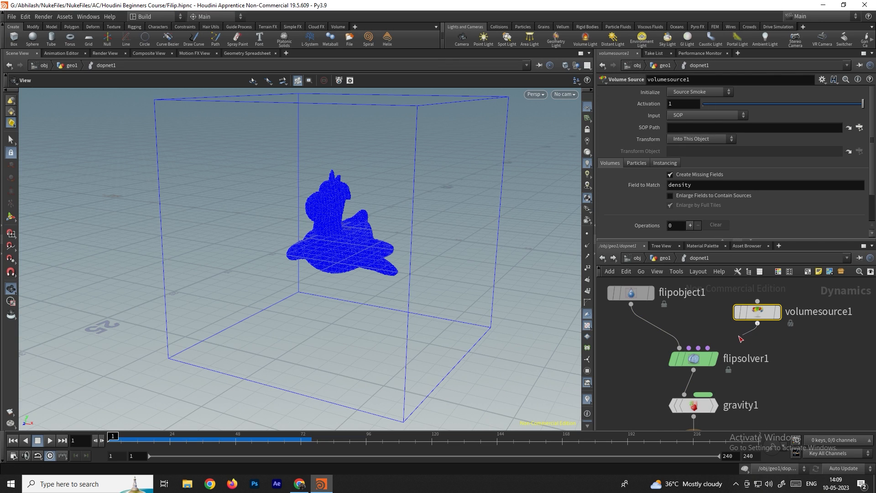
{"action": "left_click", "coordinate": [708, 348]}
Set the Volume Source's input to First Context Geometry and go up to the geo1 network
{"action": "mouse_move", "coordinate": [765, 318]}
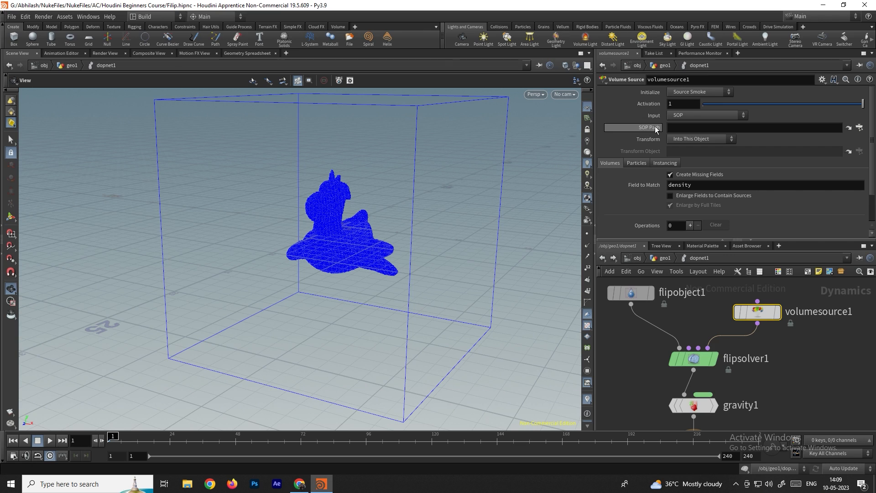
{"action": "left_click", "coordinate": [688, 117]}
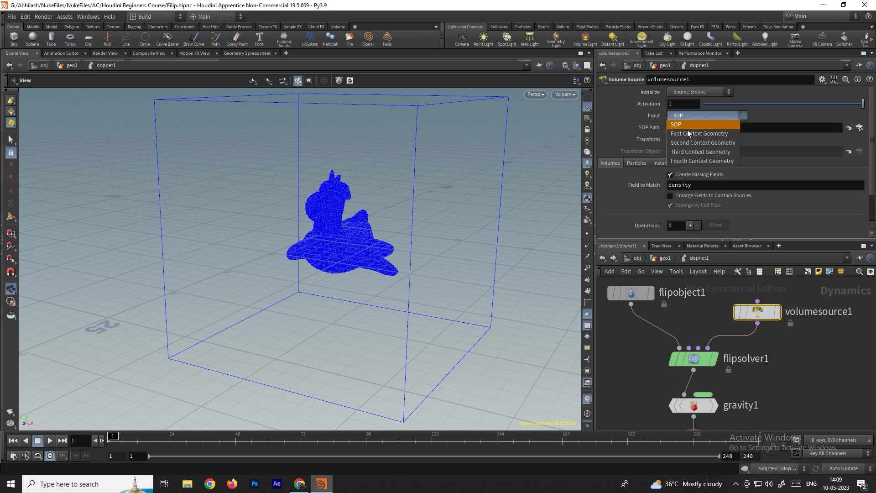
{"action": "left_click", "coordinate": [689, 134]}
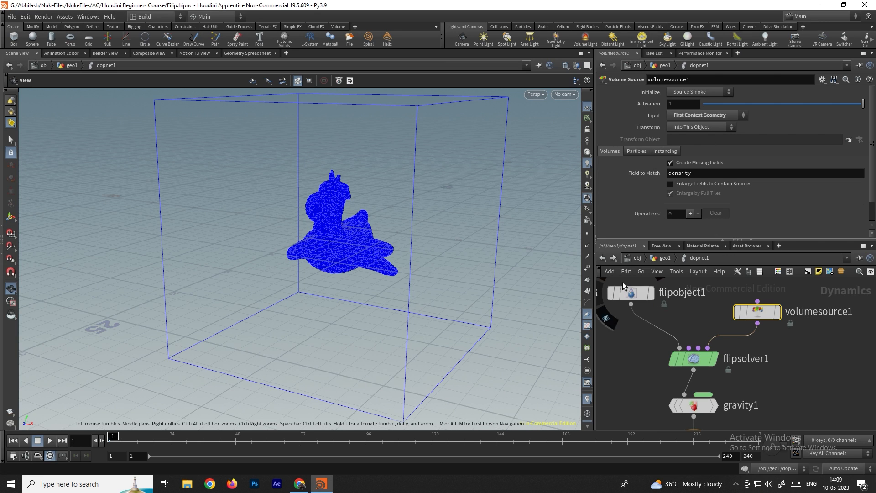
{"action": "left_click", "coordinate": [603, 259]}
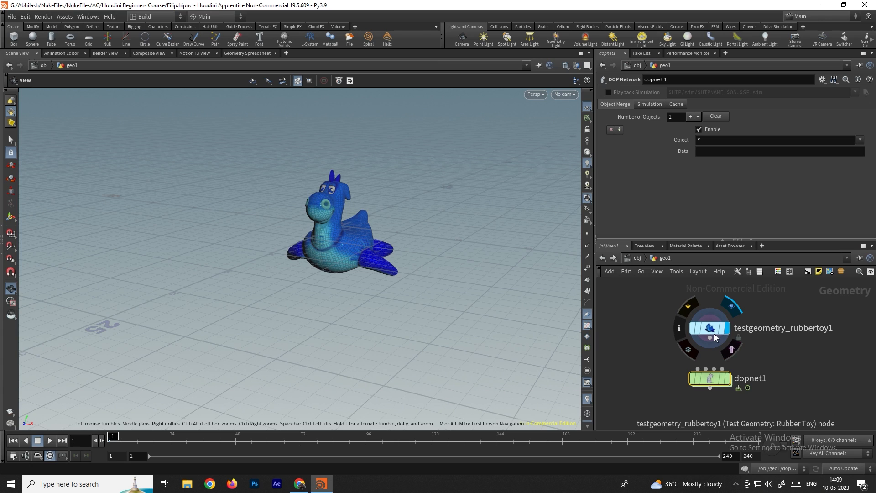
Connect the rubber toy's output to the first input of the DOP network
{"action": "left_click_drag", "start_coordinate": [710, 340], "coordinate": [704, 373]}
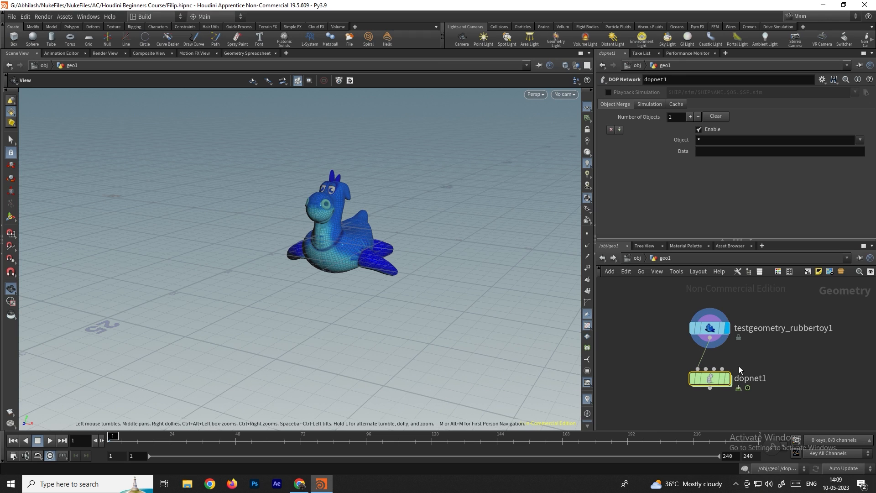
{"action": "double_click", "coordinate": [714, 378]}
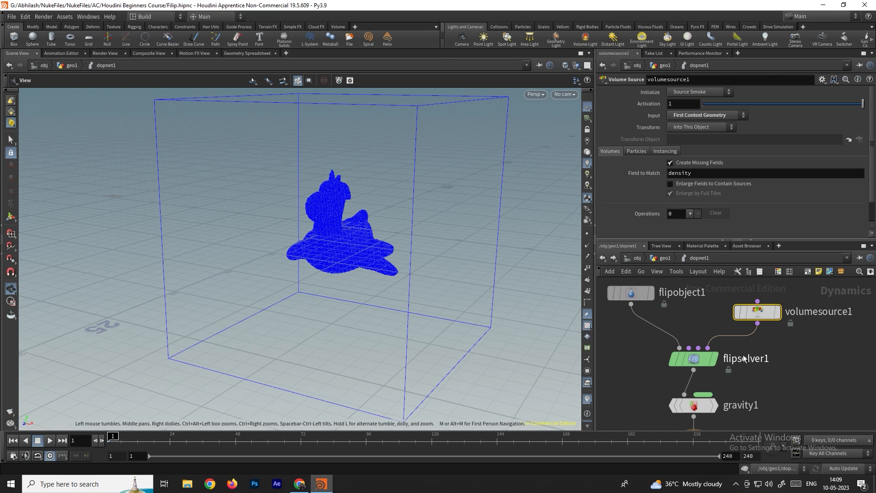
{"action": "left_click", "coordinate": [603, 258]}
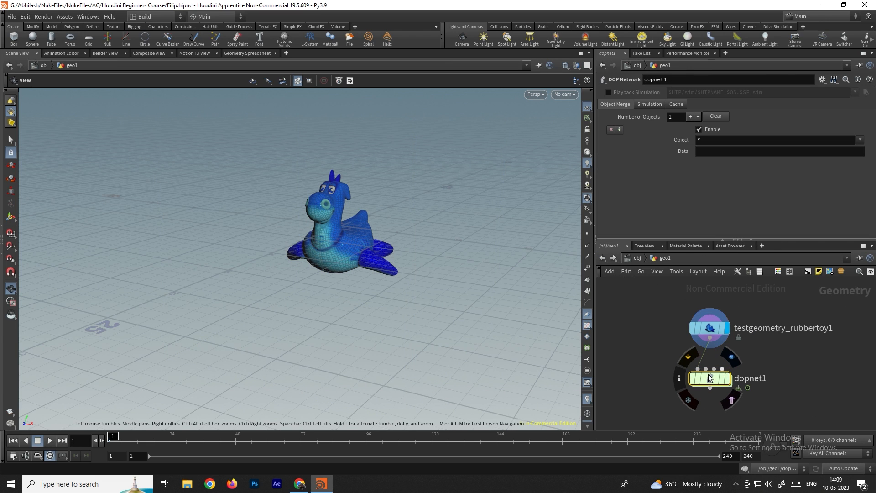
Set the Initialize option of the Volume Source inside dopnet1 to Source FLIP
{"action": "double_click", "coordinate": [711, 382]}
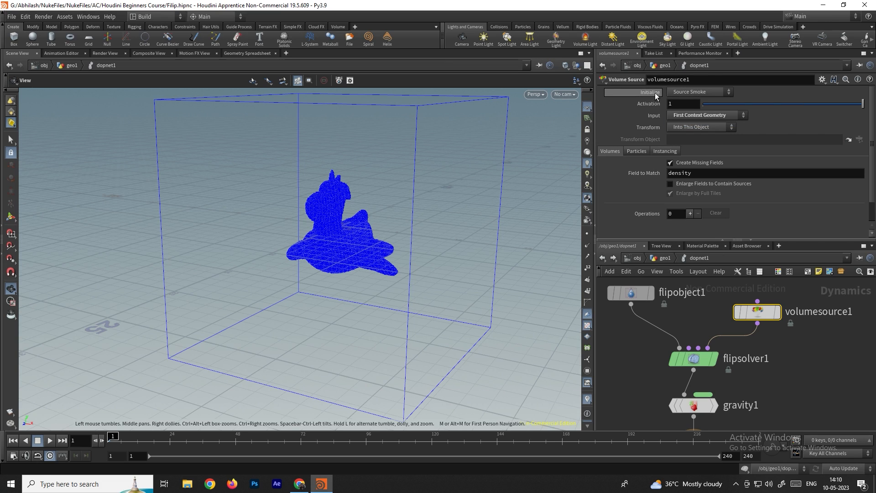
{"action": "left_click", "coordinate": [690, 92]}
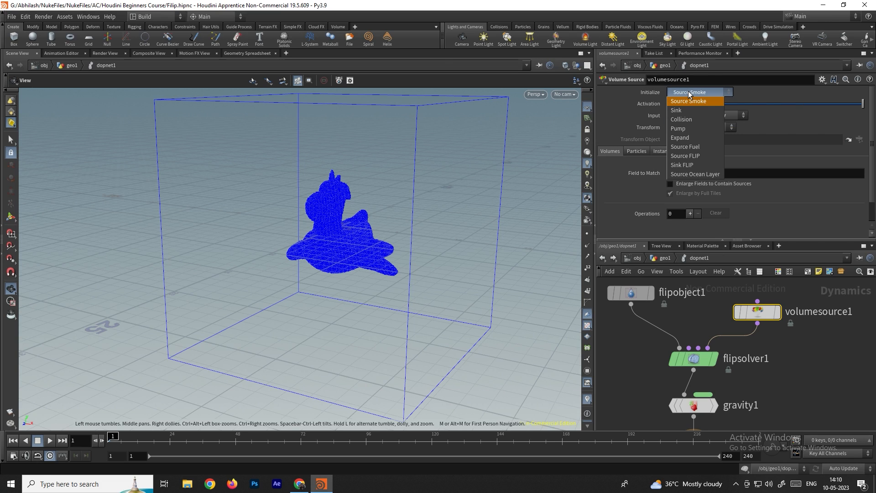
{"action": "left_click", "coordinate": [697, 156]}
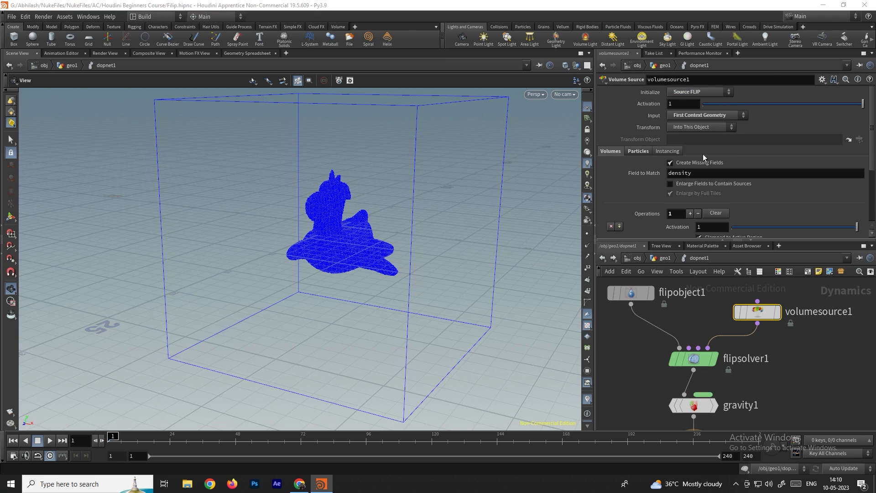
Clear the SOP Path in the FLIP object's initial data
{"action": "middle_click_drag", "start_coordinate": [694, 292], "coordinate": [703, 310]}
{"action": "left_click", "coordinate": [643, 312]}
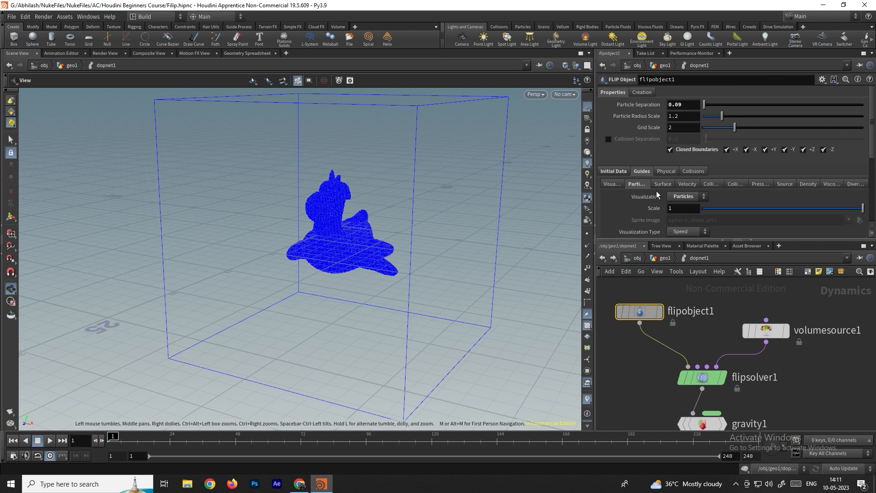
{"action": "left_click", "coordinate": [615, 171]}
{"action": "scroll", "coordinate": [684, 183], "scroll_direction": "down", "scroll_amount": 1}
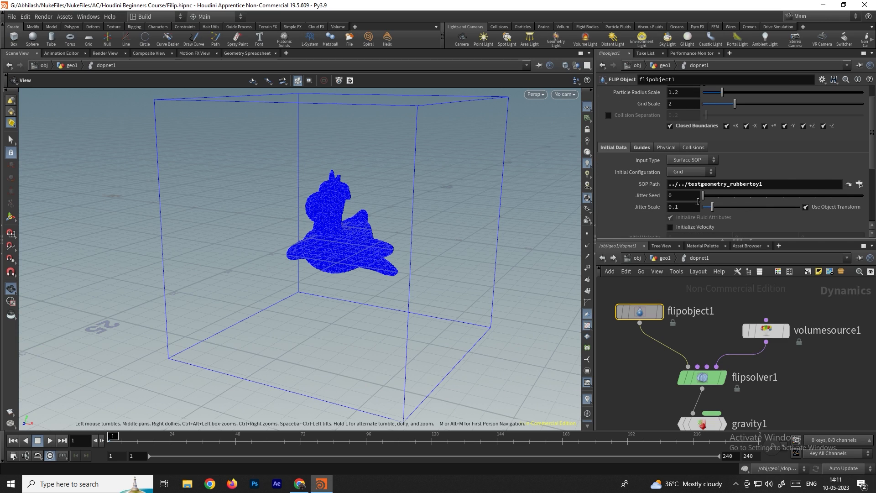
{"action": "double_click", "coordinate": [728, 184]}
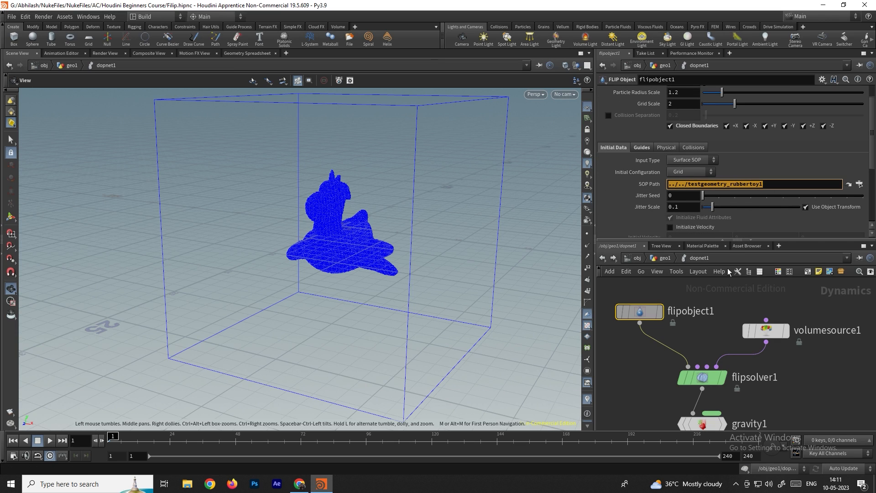
{"action": "left_click", "coordinate": [807, 303]}
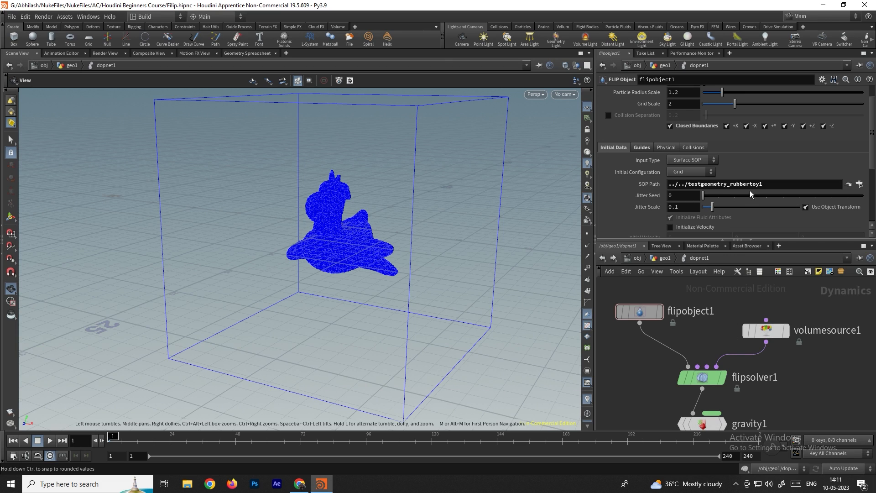
{"action": "left_click_drag", "start_coordinate": [771, 185], "coordinate": [651, 189]}
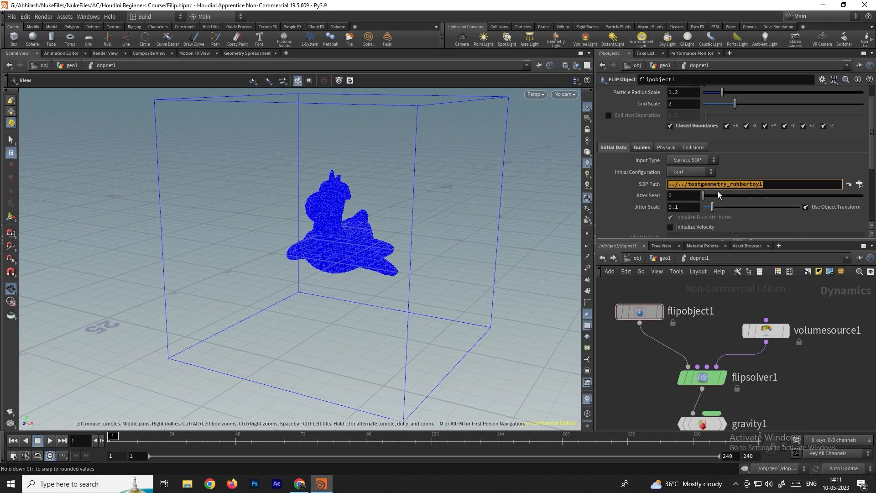
{"action": "key", "text": "BackSpace"}
{"action": "key", "text": "Return"}
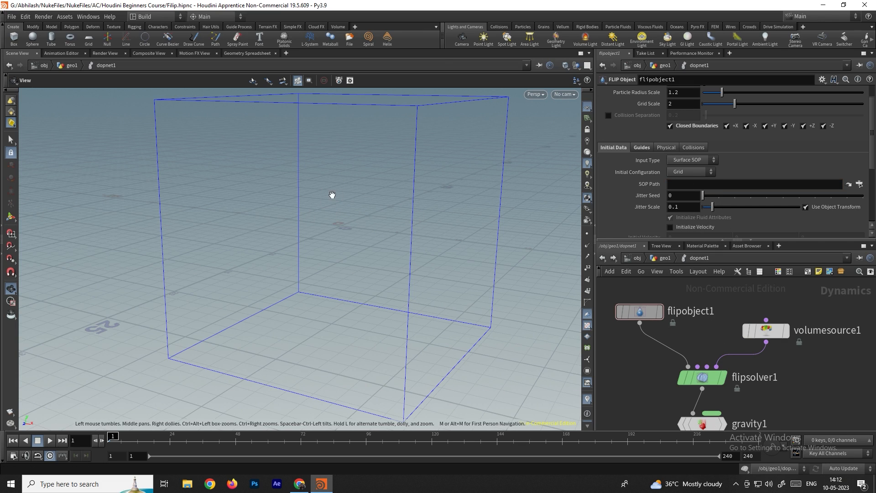
Go up to geo1 and insert a FLIP DOP Source node between the rubber toy and dopnet1
{"action": "left_click", "coordinate": [603, 258]}
{"action": "left_click_drag", "start_coordinate": [713, 330], "coordinate": [703, 306]}
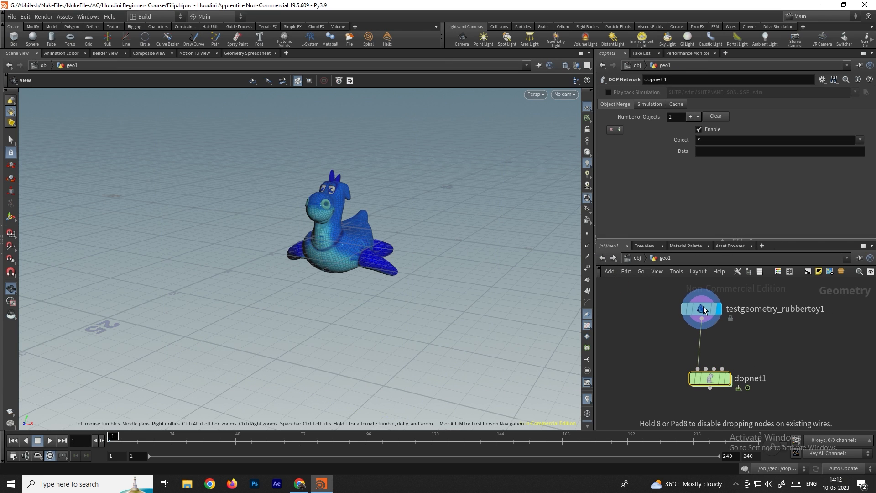
{"action": "key", "text": "Tab"}
{"action": "type", "text": "flip d"}
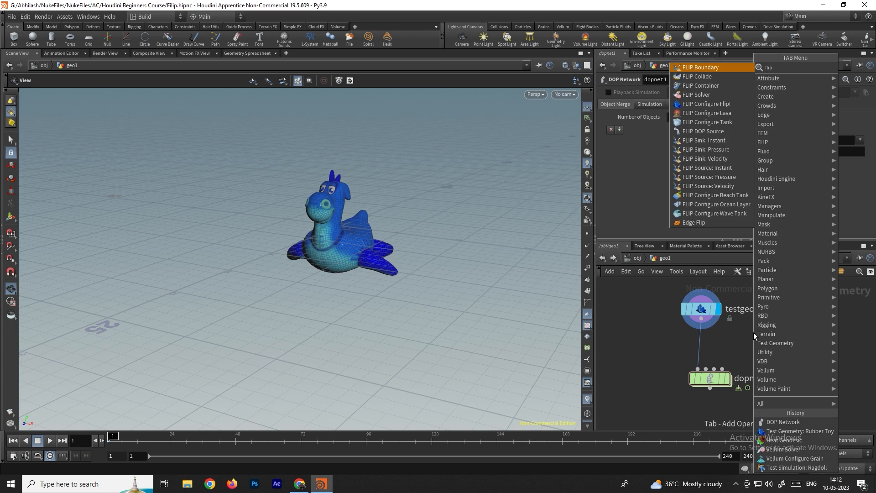
{"action": "key", "text": "Return"}
{"action": "left_click", "coordinate": [755, 332]}
{"action": "left_click_drag", "start_coordinate": [754, 333], "coordinate": [711, 344]}
{"action": "left_click", "coordinate": [793, 344]}
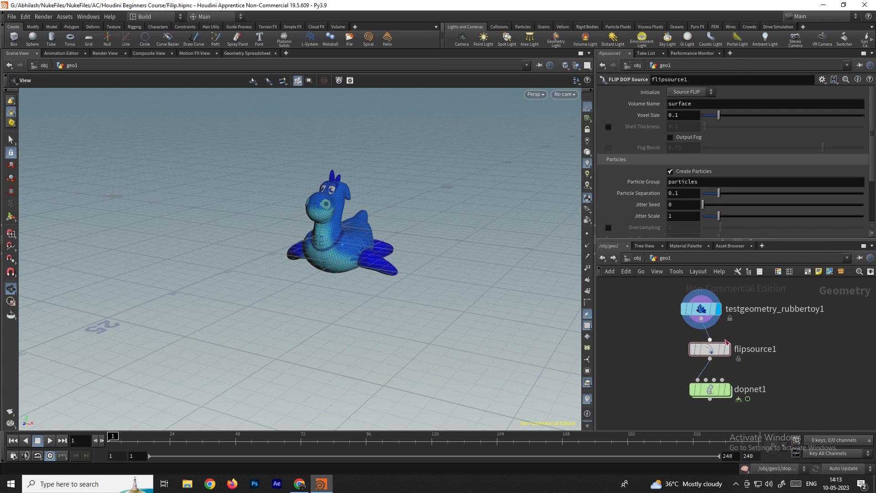
Align the FLIP DOP Source node beneath the rubber toy and move the display flag to dopnet1
{"action": "middle_click", "coordinate": [713, 350]}
{"action": "left_click_drag", "start_coordinate": [713, 351], "coordinate": [708, 351]}
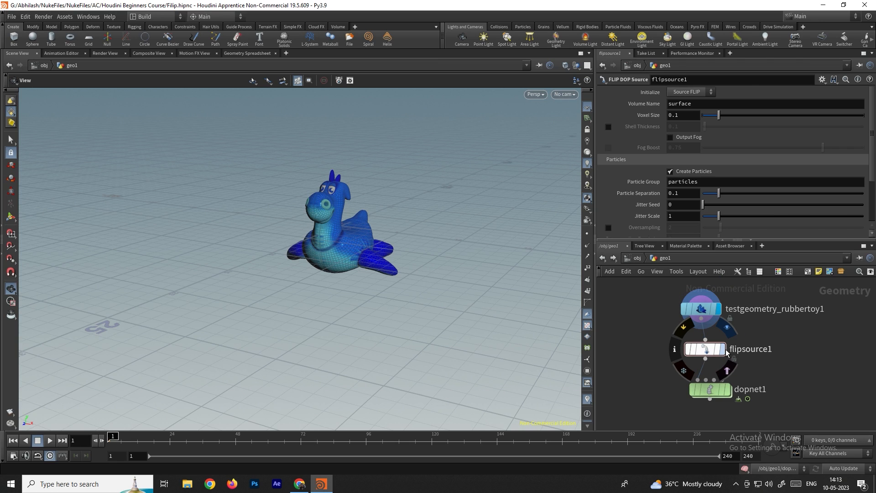
{"action": "left_click", "coordinate": [722, 353]}
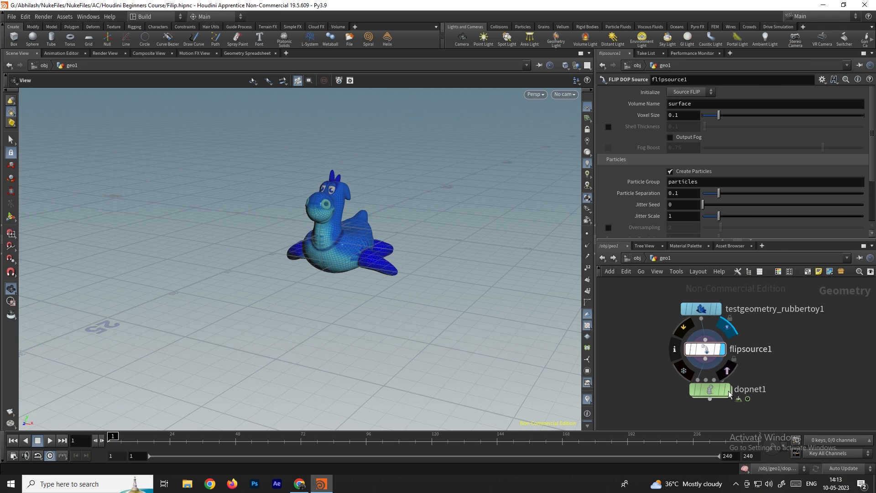
{"action": "left_click", "coordinate": [728, 391]}
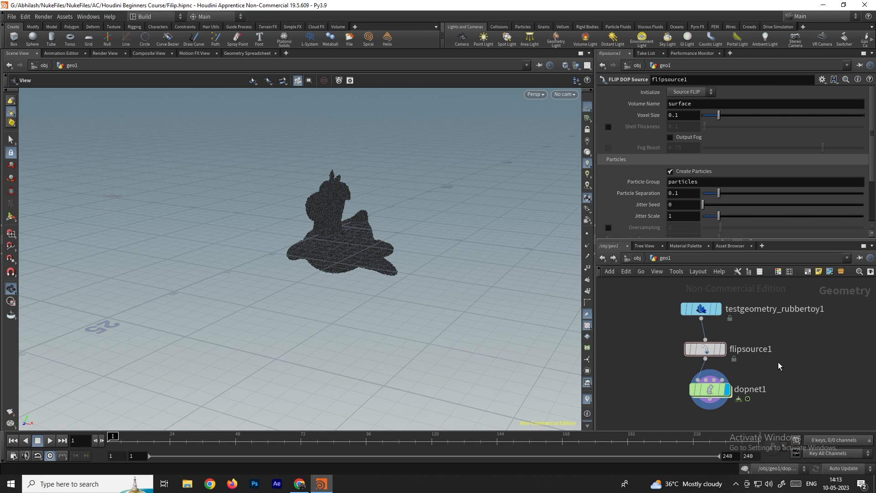
Enter dopnet1 and play the simulation to check the continuous emission from the source
{"action": "double_click", "coordinate": [710, 389]}
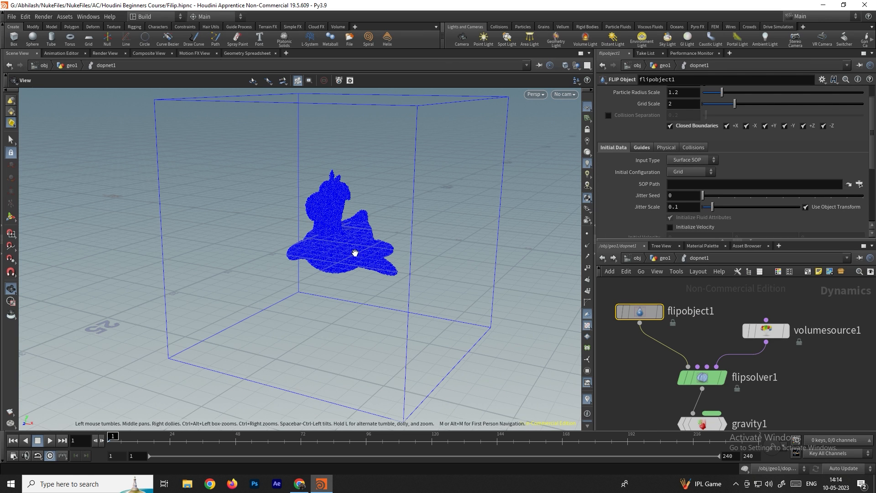
{"action": "left_click_drag", "start_coordinate": [401, 272], "coordinate": [348, 274]}
{"action": "left_click", "coordinate": [50, 441]}
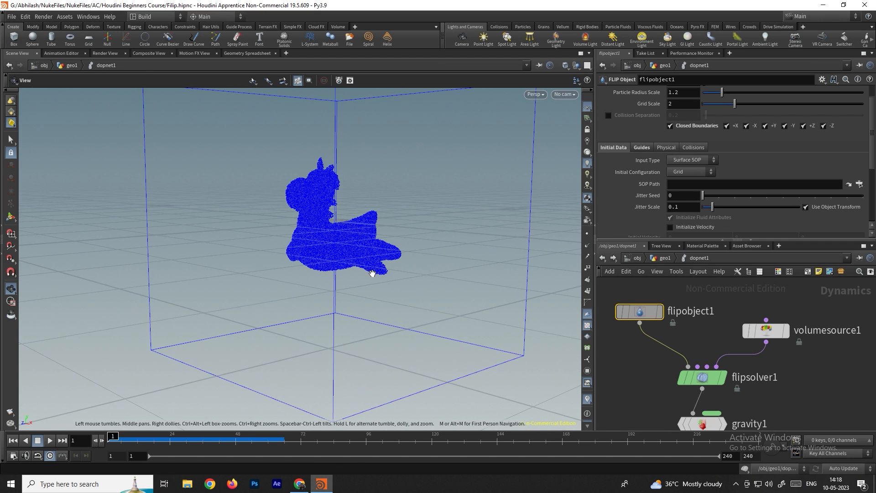
{"action": "left_click_drag", "start_coordinate": [371, 269], "coordinate": [354, 252]}
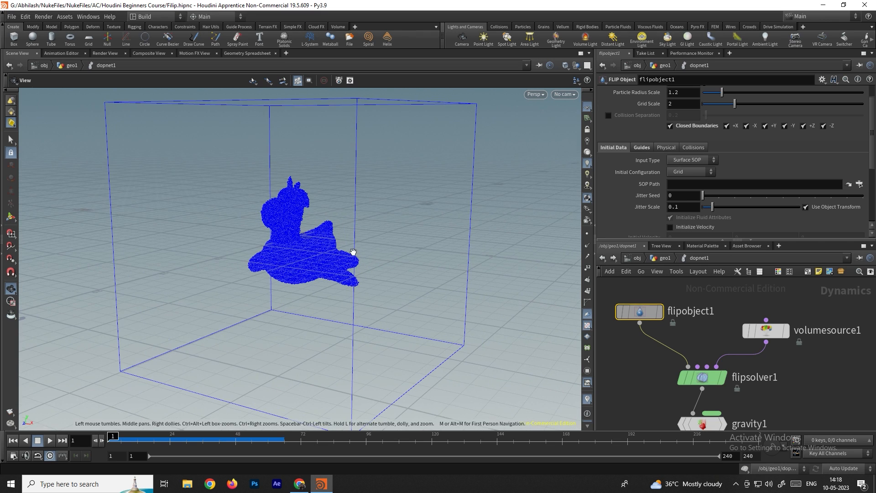
Go up to geo1 and insert a Point Velocity node between flipsource1 and dopnet1
{"action": "left_click", "coordinate": [604, 258]}
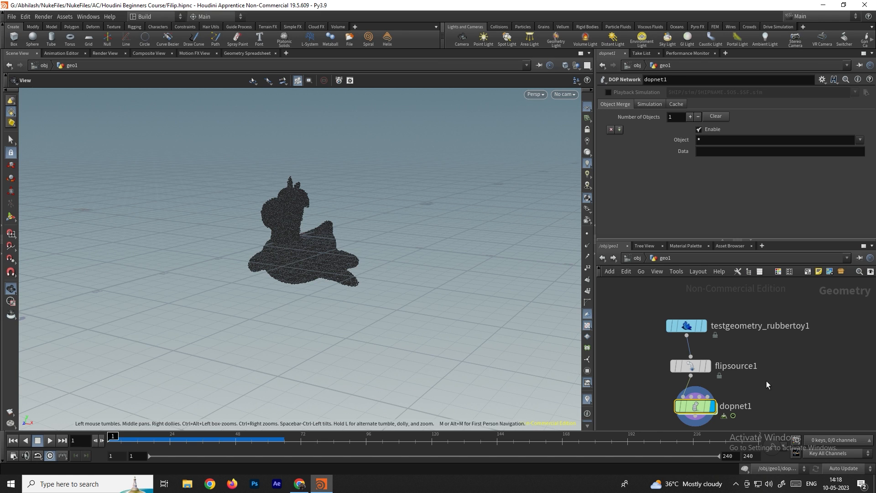
{"action": "middle_click_drag", "start_coordinate": [767, 382], "coordinate": [738, 358]}
{"action": "left_click_drag", "start_coordinate": [671, 384], "coordinate": [671, 403]}
{"action": "left_click", "coordinate": [732, 369]}
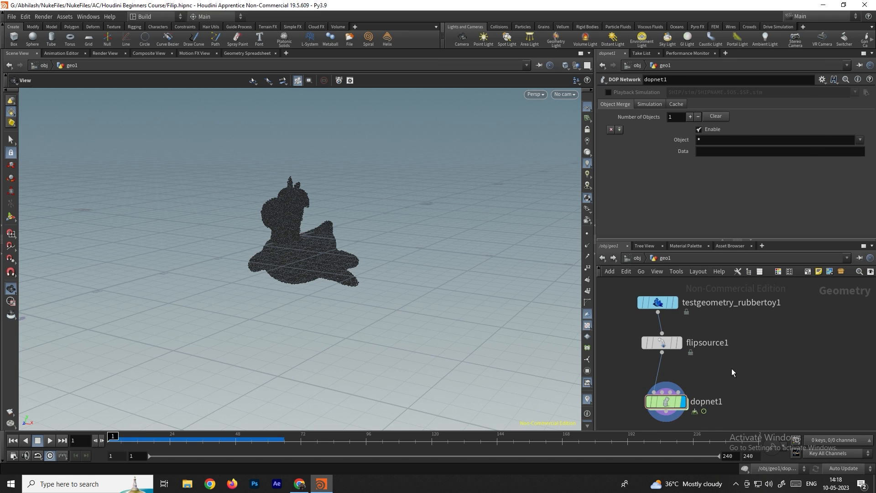
{"action": "key", "text": "Tab"}
{"action": "type", "text": "in"}
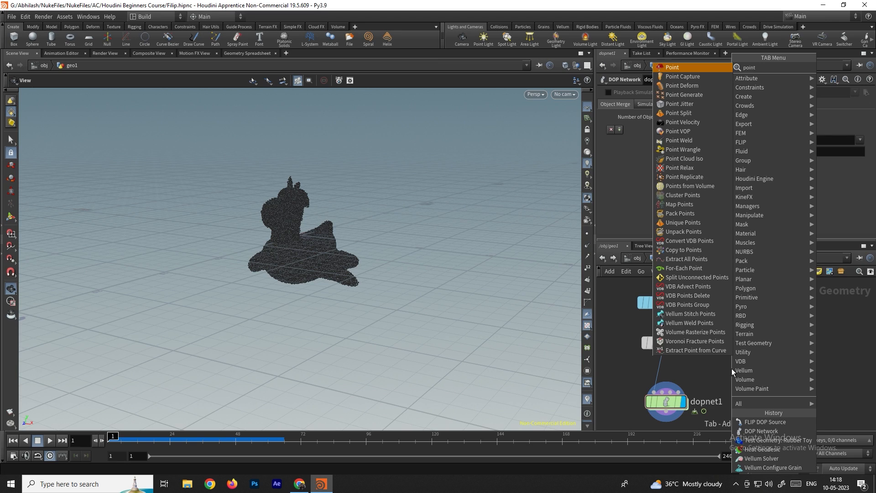
{"action": "type", "text": "t vel"}
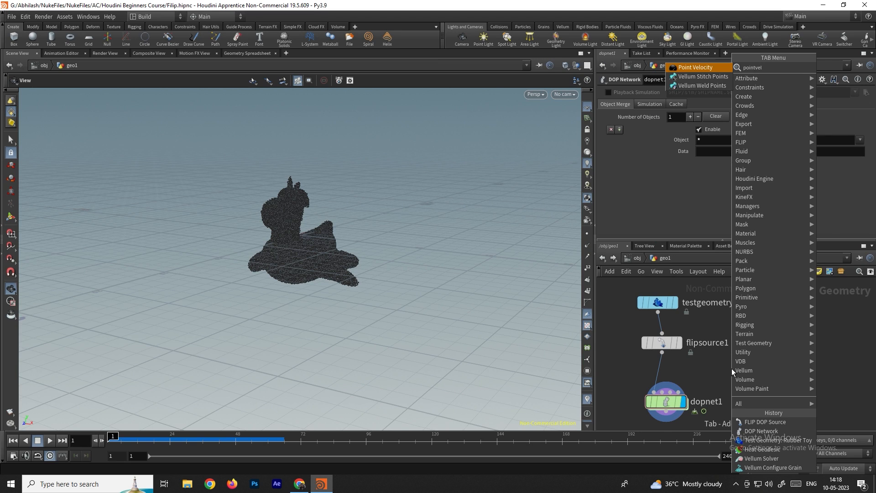
{"action": "key", "text": "Return"}
{"action": "left_click", "coordinate": [732, 369]}
{"action": "left_click_drag", "start_coordinate": [732, 369], "coordinate": [663, 388]}
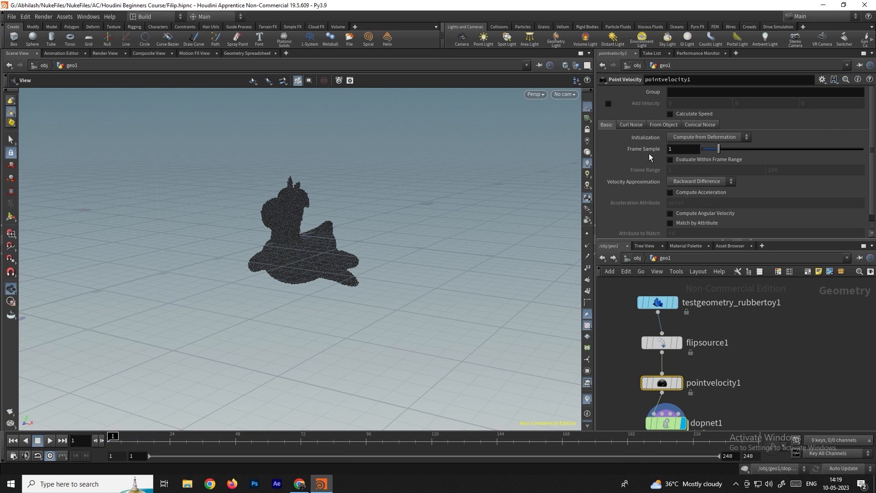
Set the Point Velocity node's Initialization to Set to Value with a default X velocity of 5
{"action": "left_click", "coordinate": [689, 137]}
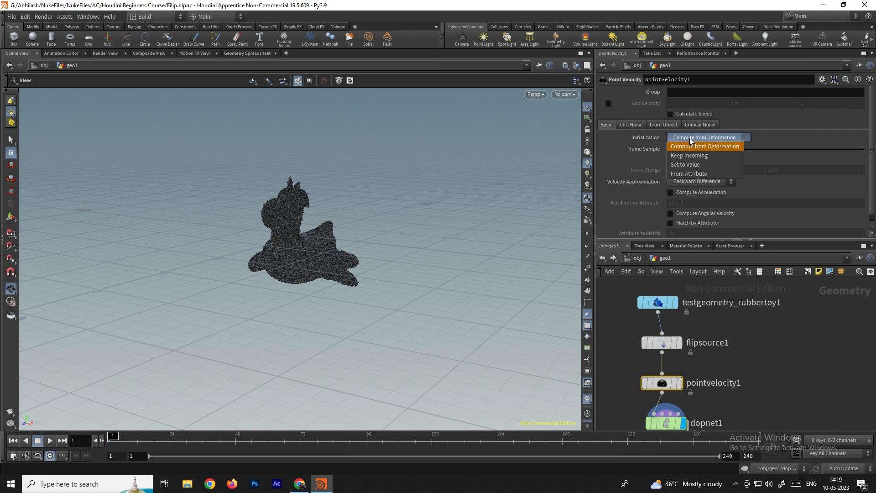
{"action": "left_click", "coordinate": [696, 164]}
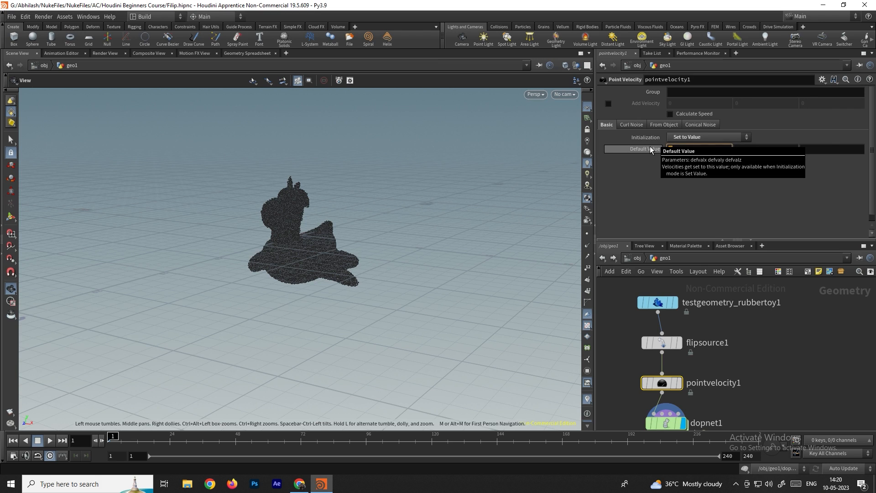
{"action": "left_click", "coordinate": [662, 342]}
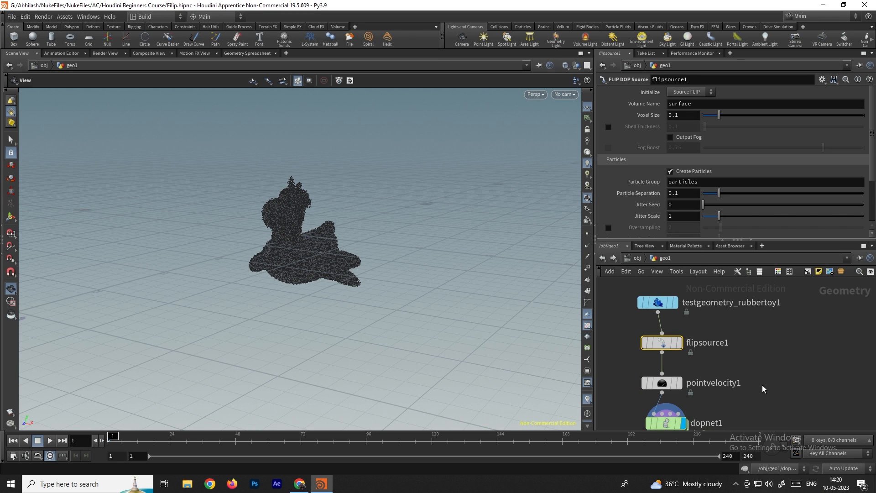
Play the simulation inside dopnet1 to check the effect of the source velocity
{"action": "double_click", "coordinate": [667, 424]}
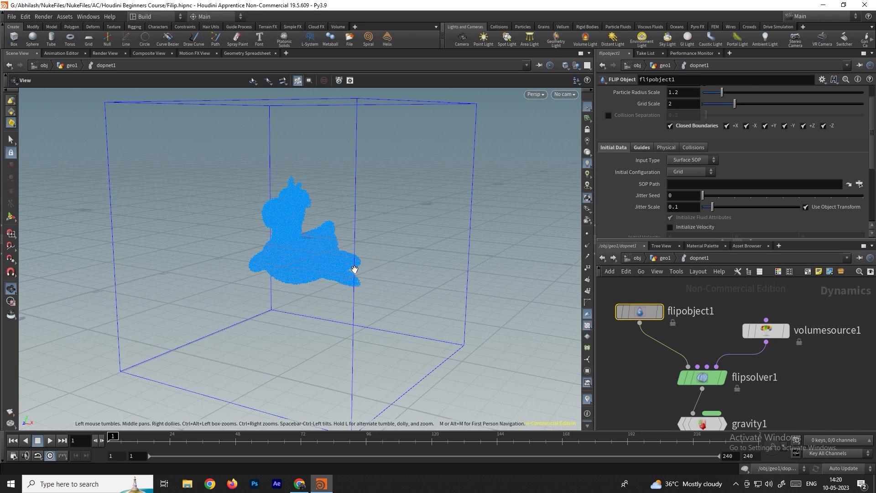
{"action": "left_click", "coordinate": [50, 440]}
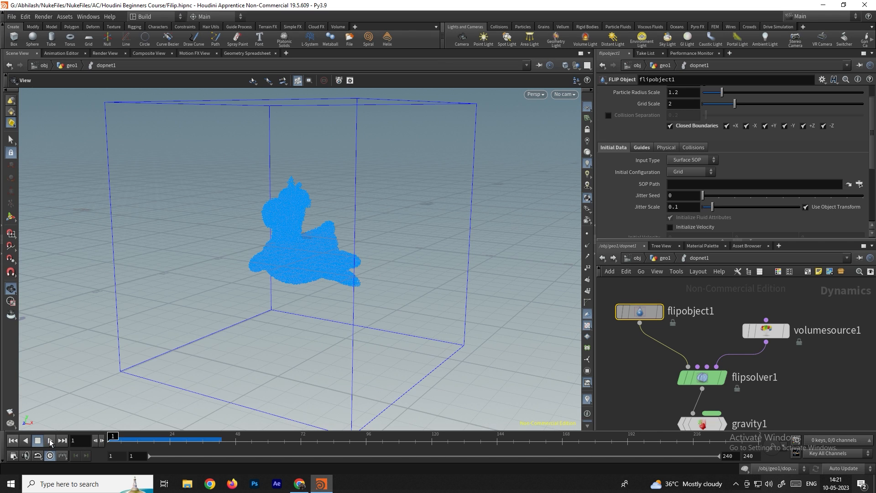
{"action": "left_click", "coordinate": [51, 440]}
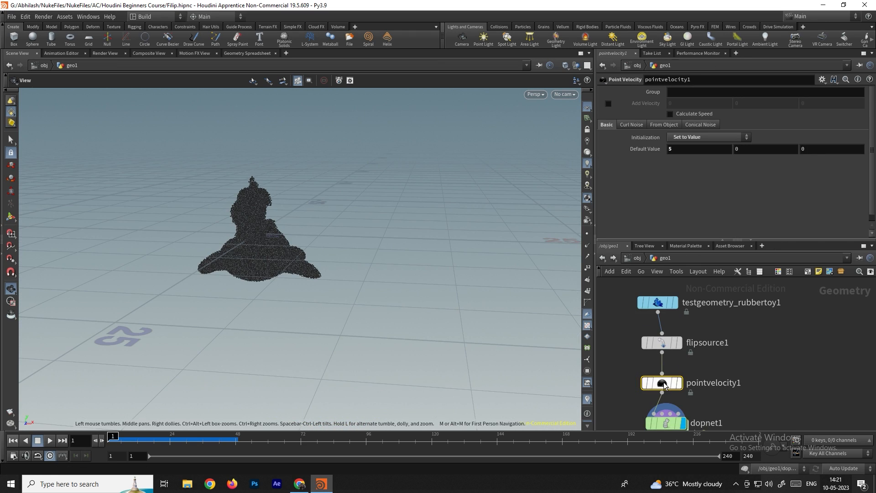
Enable Add Curl Noise on the Point Velocity node and play the simulation inside dopnet1
{"action": "left_click", "coordinate": [632, 125]}
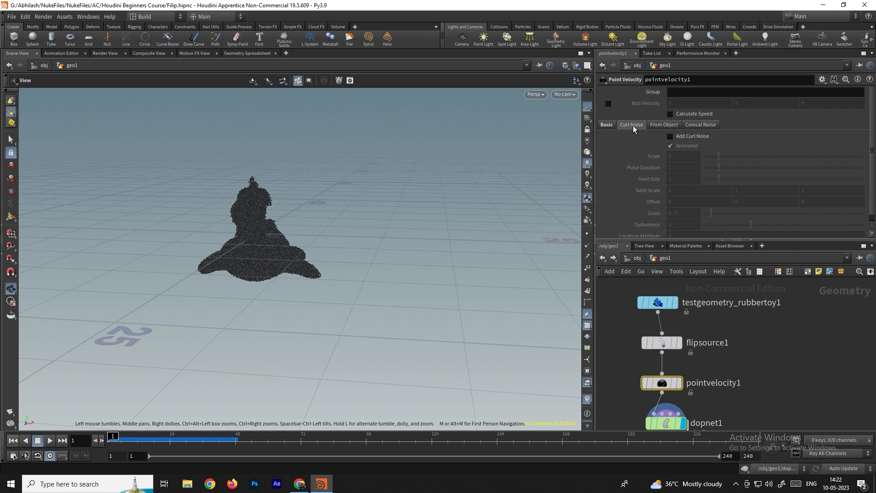
{"action": "left_click", "coordinate": [688, 137]}
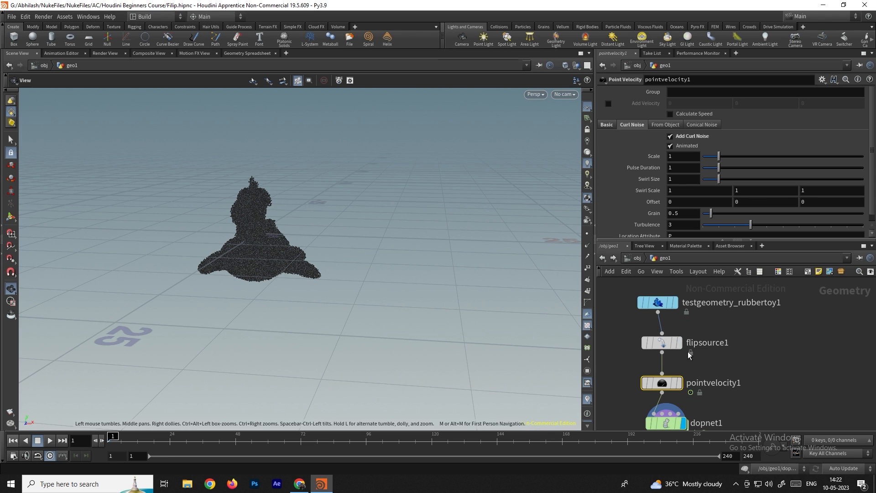
{"action": "double_click", "coordinate": [666, 424]}
{"action": "left_click", "coordinate": [50, 441]}
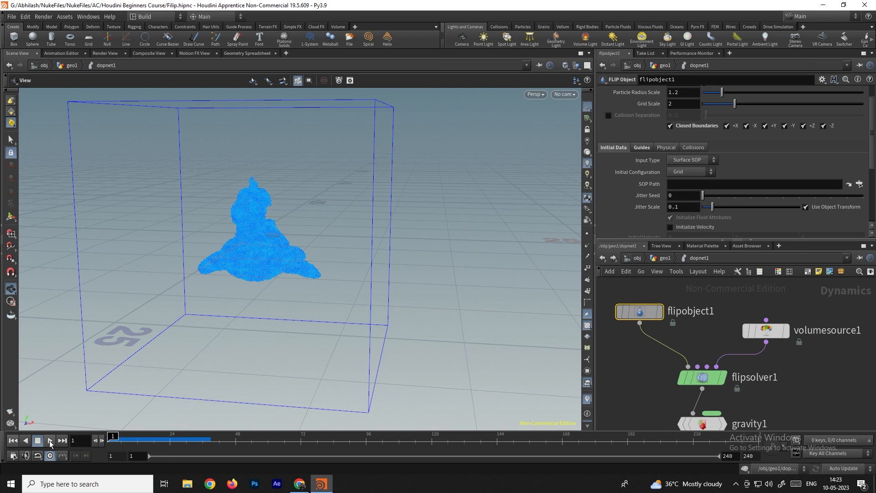
Replay the curl noise simulation inside dopnet1 and examine the fluid particles up close
{"action": "left_click", "coordinate": [51, 441]}
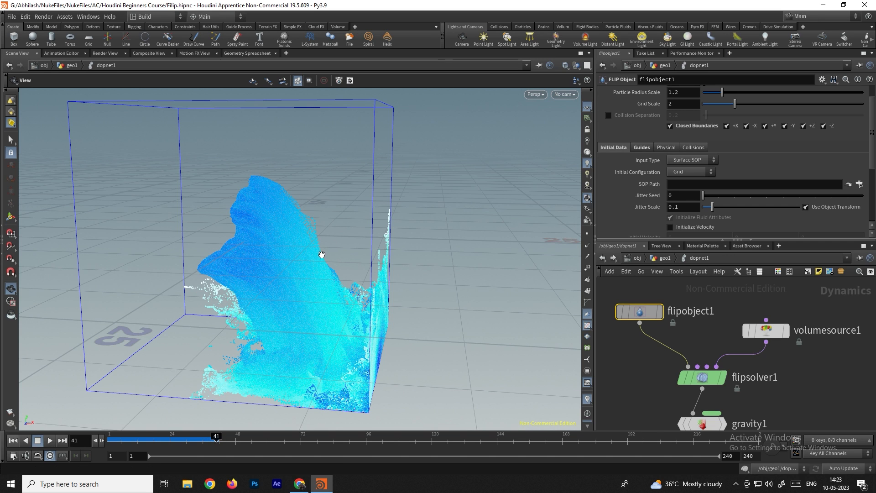
{"action": "scroll", "coordinate": [319, 256], "scroll_direction": "up", "scroll_amount": 5}
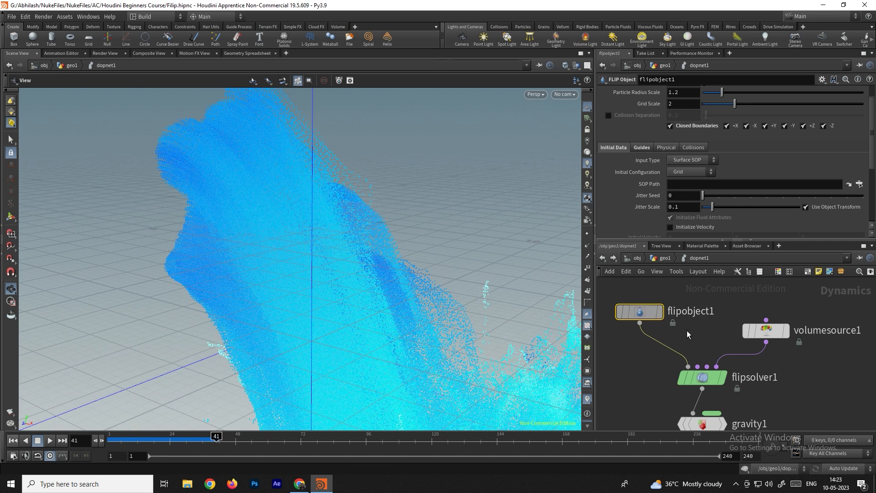
Go up to geo1 and set the curl noise Scale of pointvelocity1 to 5
{"action": "left_click", "coordinate": [603, 258]}
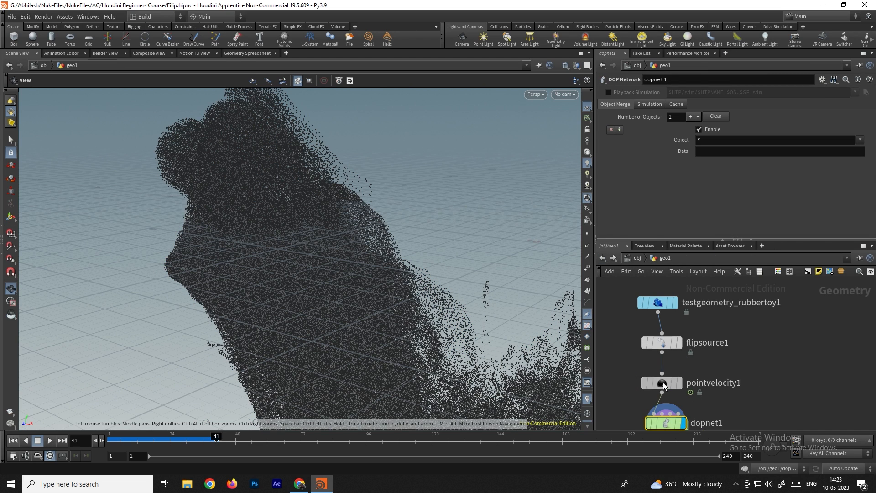
{"action": "left_click", "coordinate": [663, 386]}
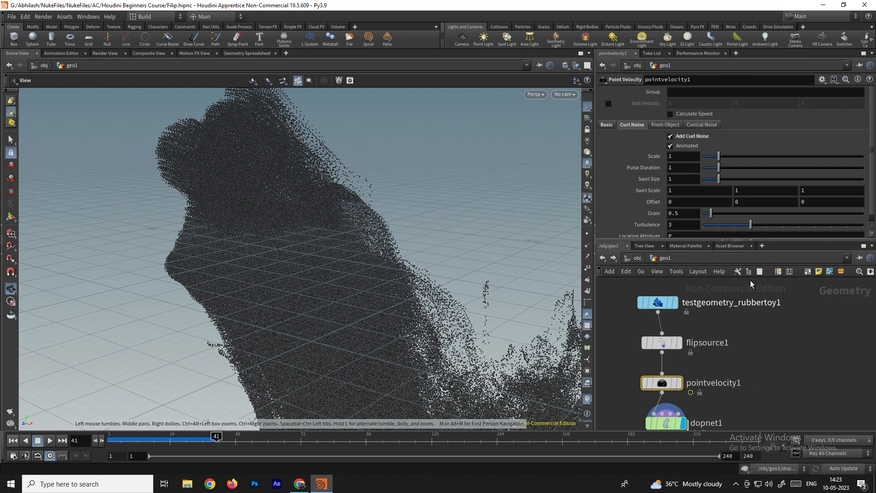
{"action": "left_click", "coordinate": [733, 157]}
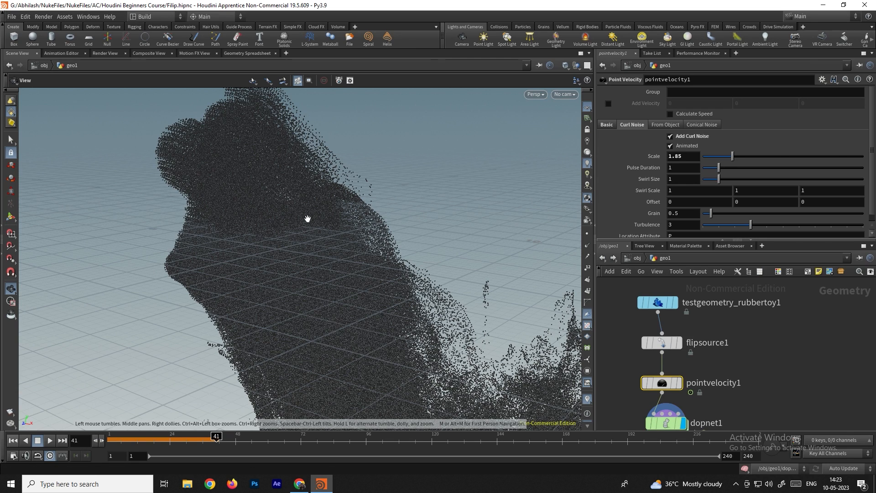
{"action": "left_click_drag", "start_coordinate": [692, 156], "coordinate": [642, 152]}
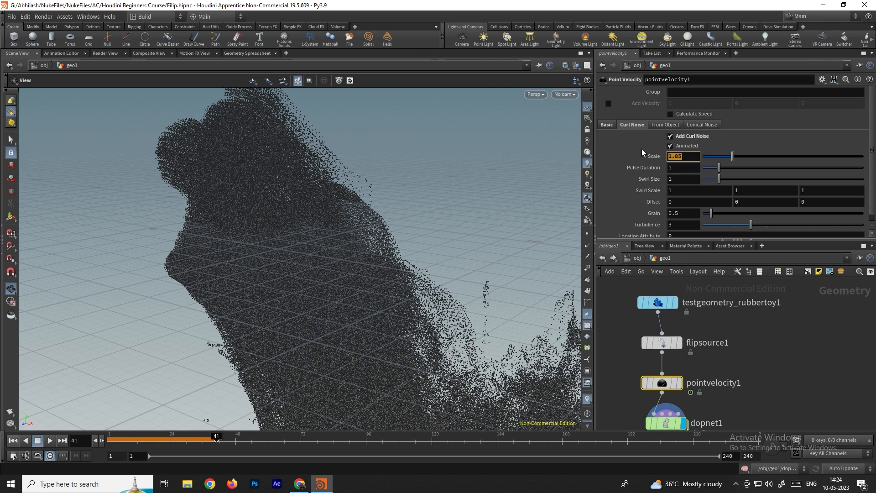
{"action": "type", "text": "5"}
{"action": "key", "text": "Return"}
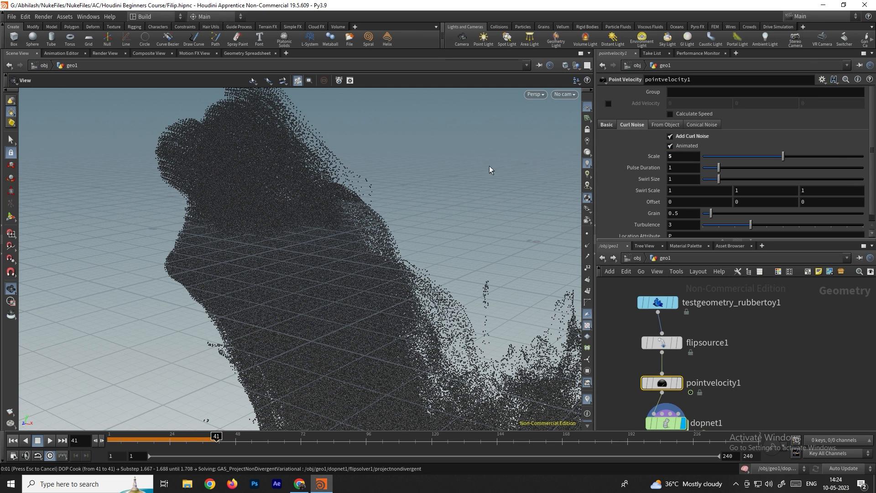
Play the simulation inside dopnet1 and inspect the effect of the stronger curl noise from several angles
{"action": "double_click", "coordinate": [669, 425]}
{"action": "left_click_drag", "start_coordinate": [366, 294], "coordinate": [165, 365]}
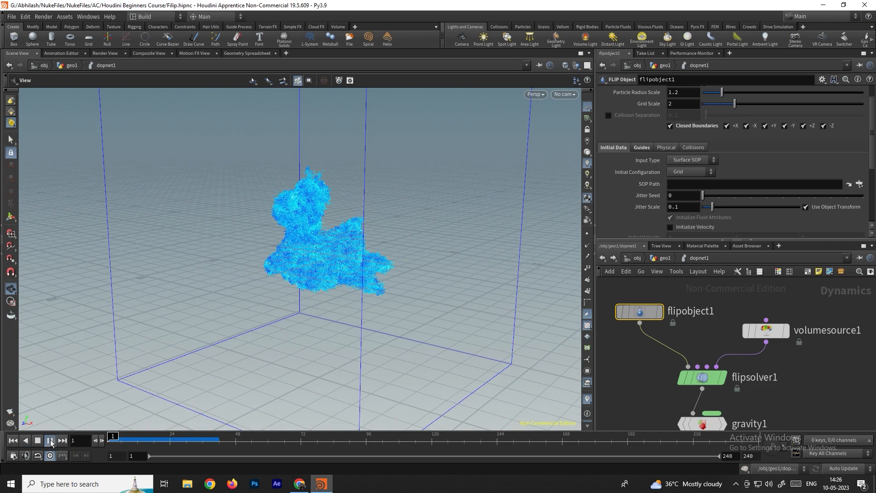
{"action": "left_click", "coordinate": [51, 442]}
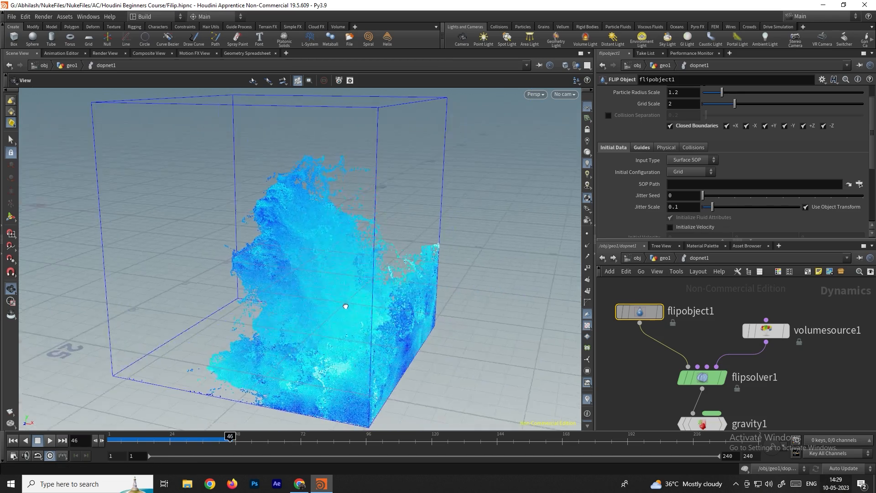
{"action": "left_click_drag", "start_coordinate": [344, 303], "coordinate": [360, 273]}
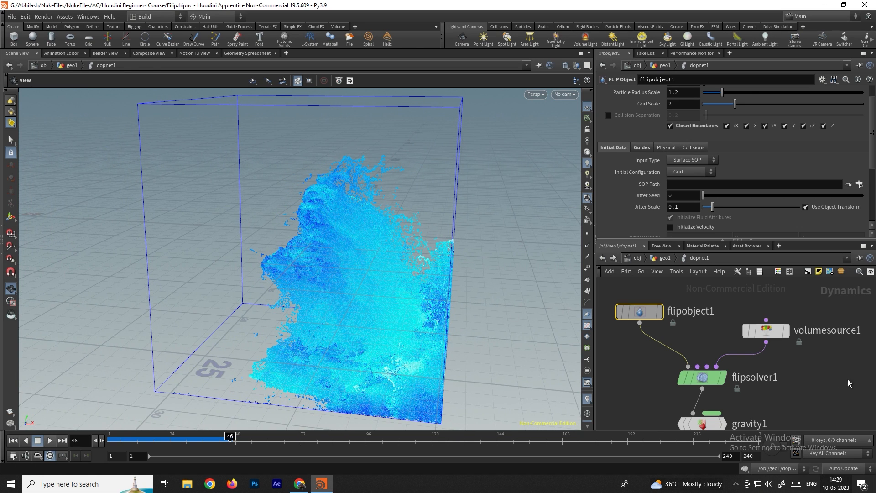
In geo1, set the Default Value velocity of pointvelocity1 to 0 in X and 5 in Y
{"action": "middle_click_drag", "start_coordinate": [807, 386], "coordinate": [790, 345]}
{"action": "left_click", "coordinate": [602, 258]}
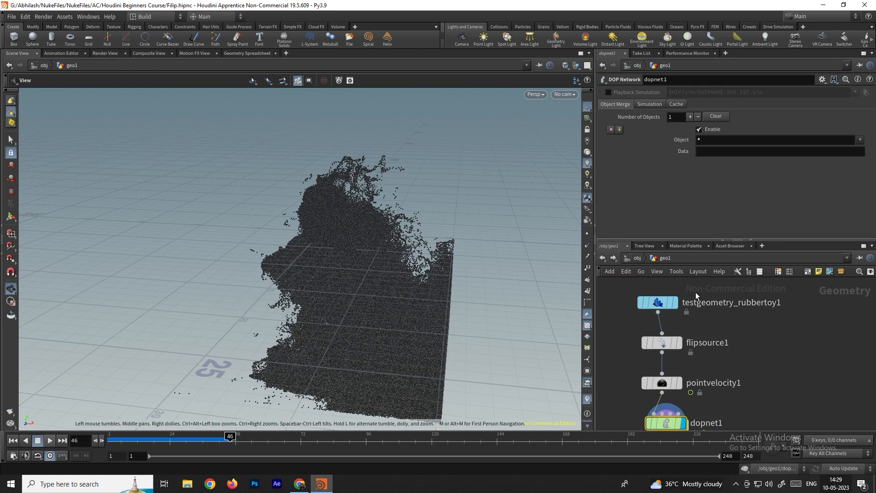
{"action": "left_click", "coordinate": [669, 384]}
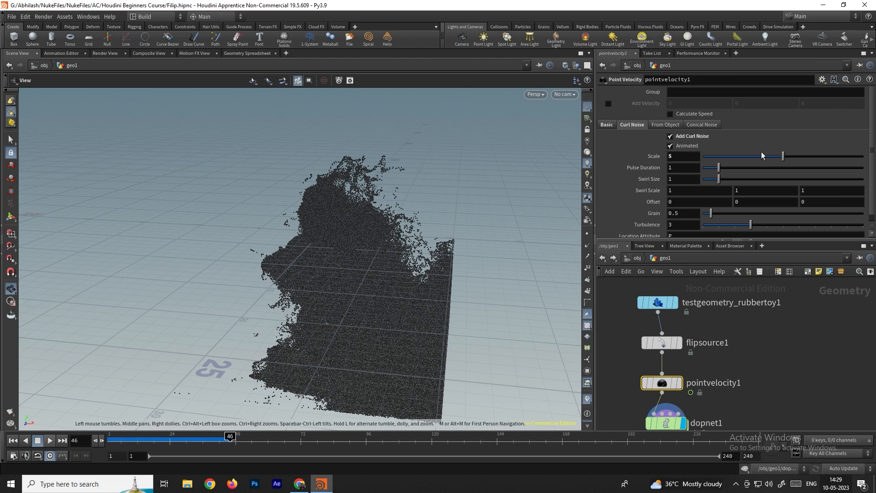
{"action": "left_click", "coordinate": [608, 124]}
{"action": "left_click", "coordinate": [724, 153]}
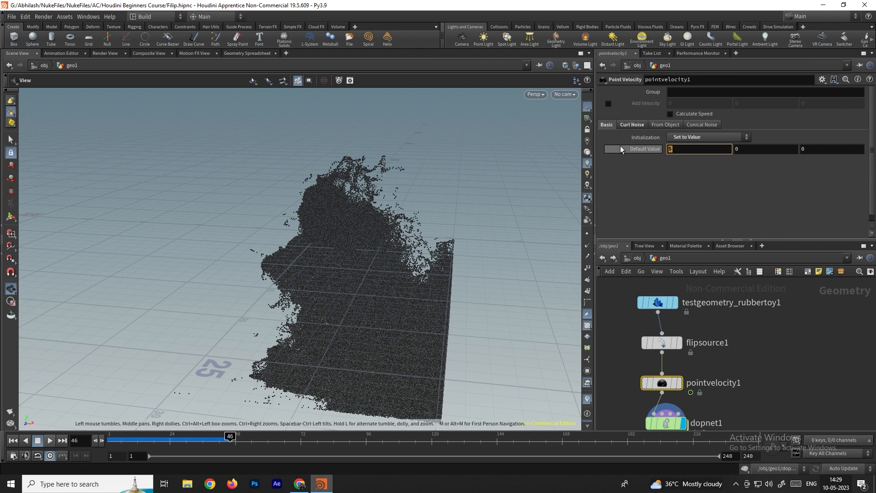
{"action": "mouse_move", "coordinate": [620, 147]}
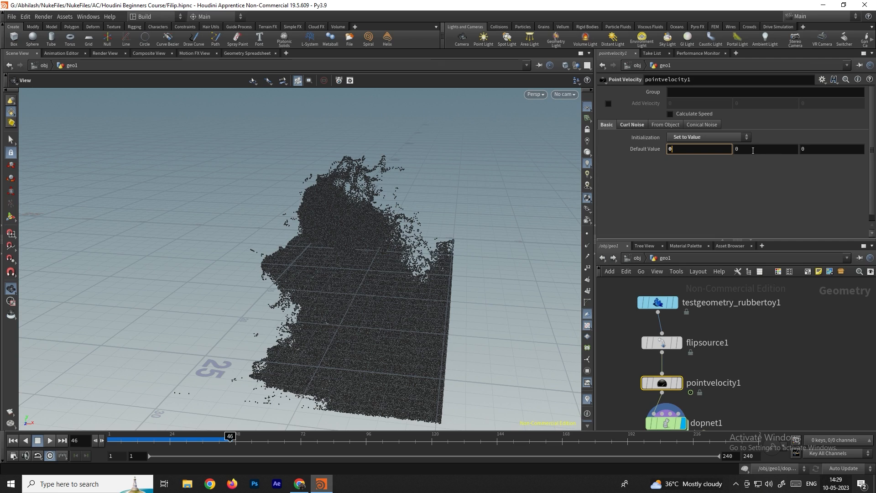
{"action": "left_click", "coordinate": [750, 149]}
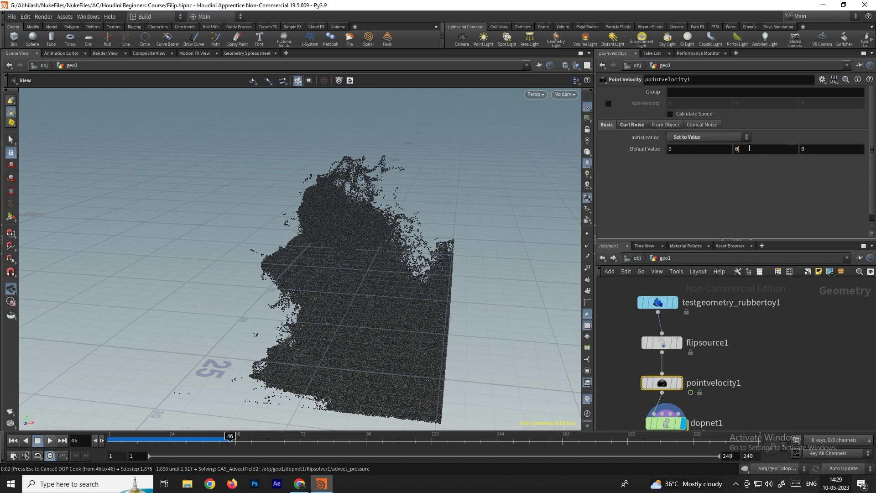
{"action": "type", "text": "5"}
{"action": "key", "text": "Return"}
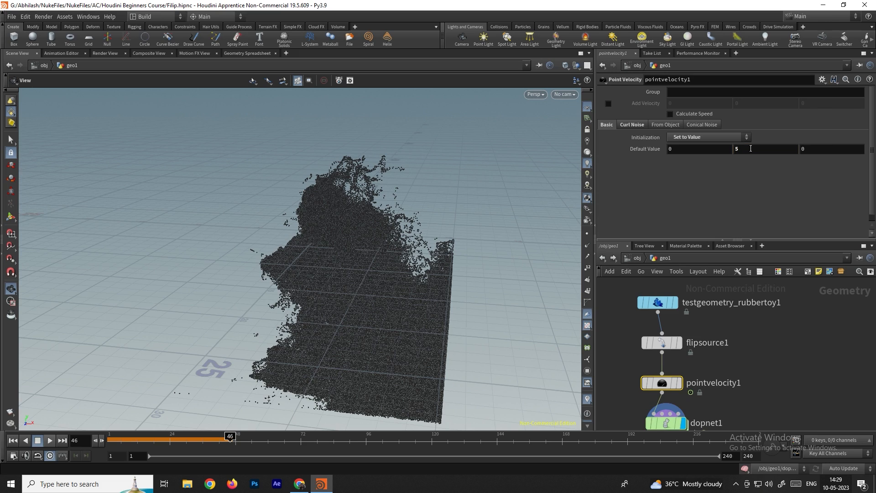
Play the simulation inside dopnet1 from the first frame to check the upward source velocity
{"action": "double_click", "coordinate": [667, 421]}
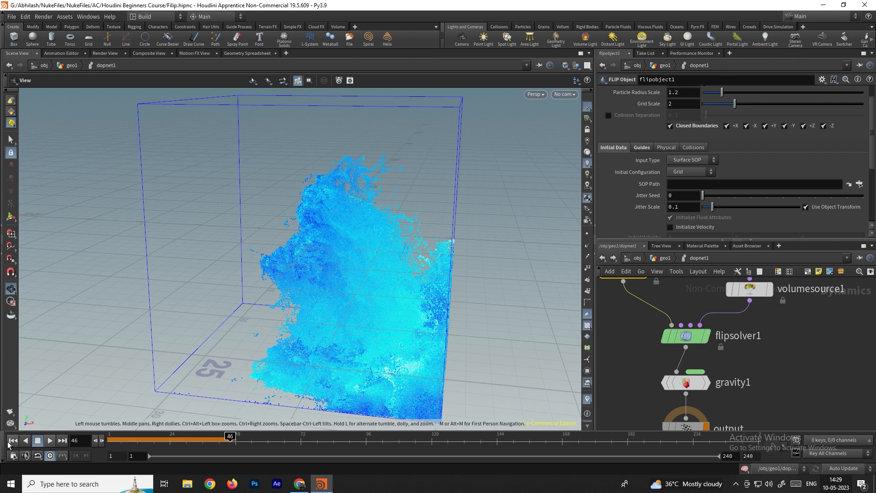
{"action": "left_click", "coordinate": [12, 441]}
{"action": "left_click_drag", "start_coordinate": [306, 344], "coordinate": [200, 410]}
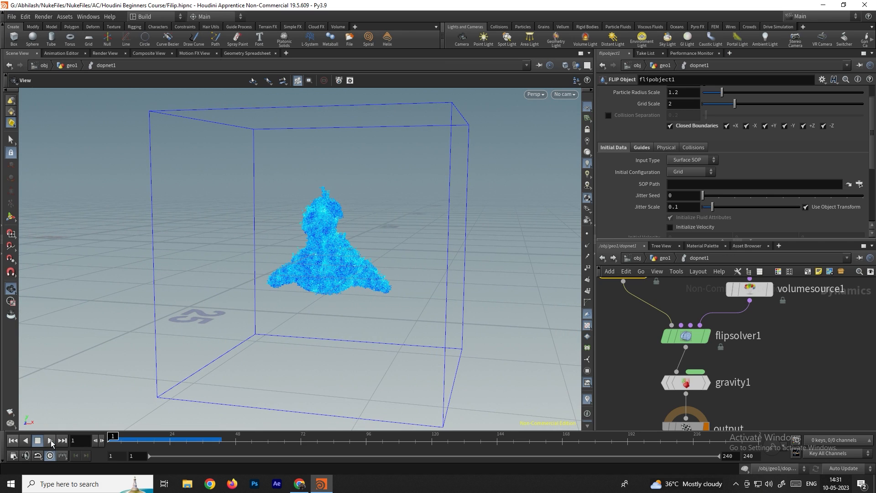
{"action": "left_click", "coordinate": [50, 441]}
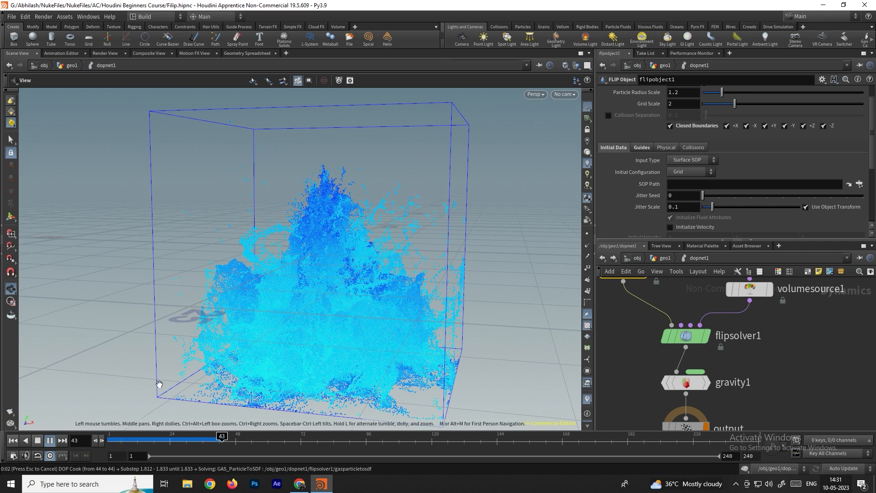
{"action": "left_click", "coordinate": [39, 444]}
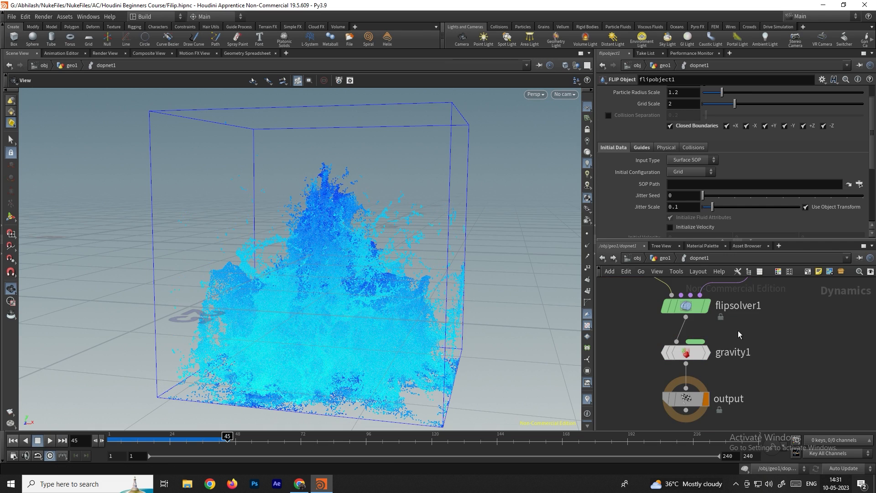
Set the default Y velocity of pointvelocity1 to -5 and return the timeline to frame 1
{"action": "left_click", "coordinate": [602, 258]}
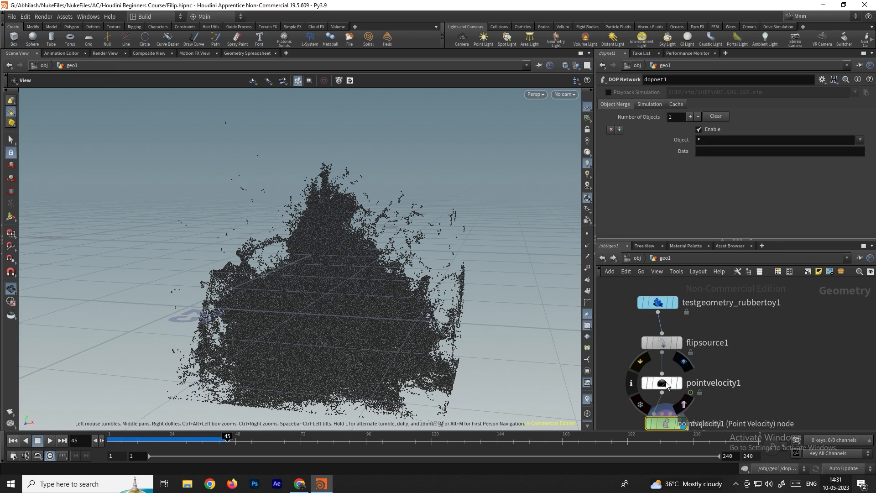
{"action": "left_click", "coordinate": [662, 382]}
{"action": "left_click", "coordinate": [747, 150]}
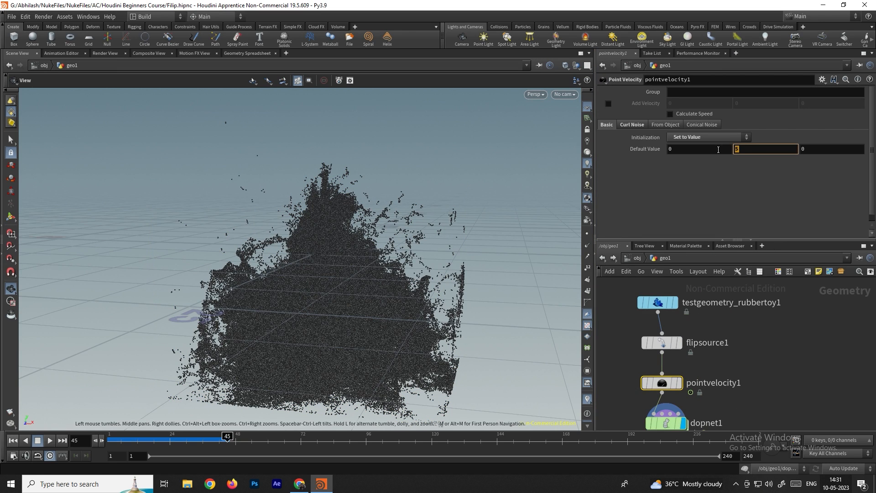
{"action": "type", "text": "-5"}
{"action": "key", "text": "Return"}
{"action": "key", "text": "ctrl+Up"}
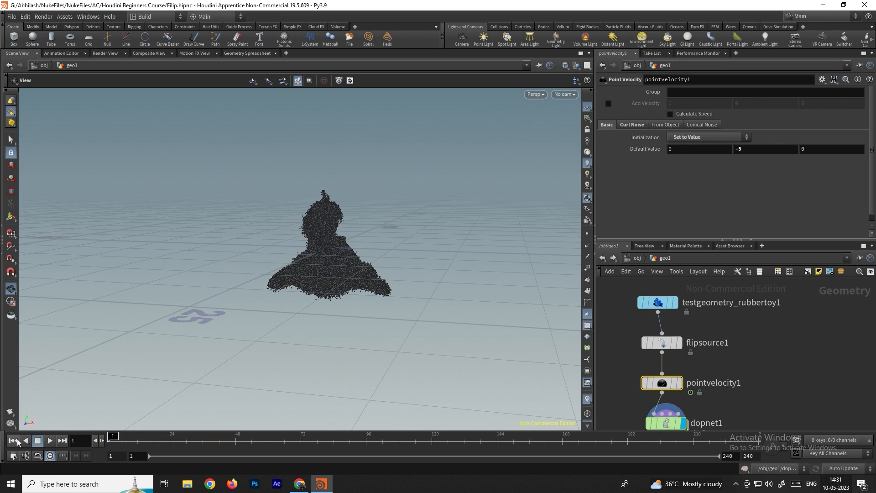
Play the simulation inside dopnet1 and inspect the downward flow from different sides
{"action": "mouse_move", "coordinate": [692, 383]}
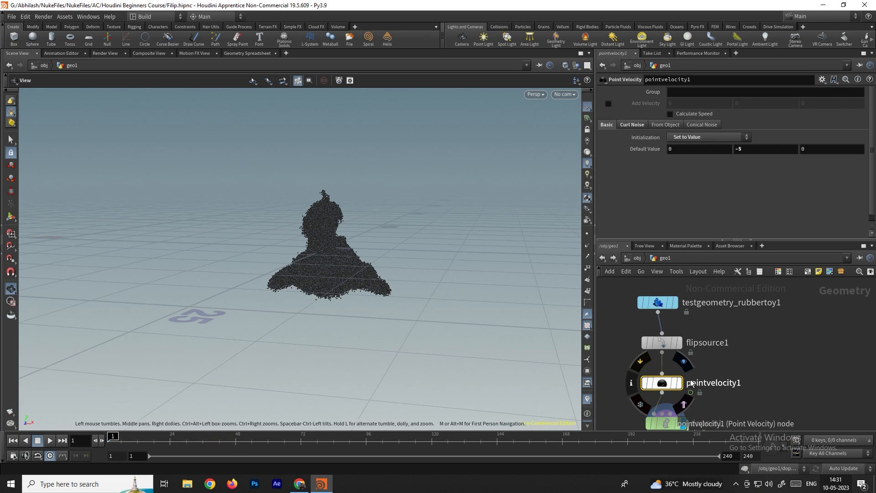
{"action": "double_click", "coordinate": [667, 424]}
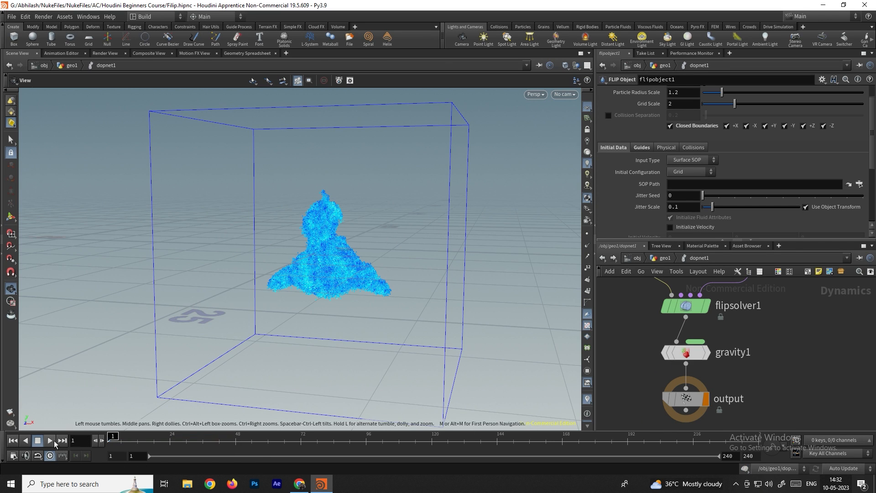
{"action": "left_click", "coordinate": [50, 441]}
{"action": "left_click", "coordinate": [51, 441]}
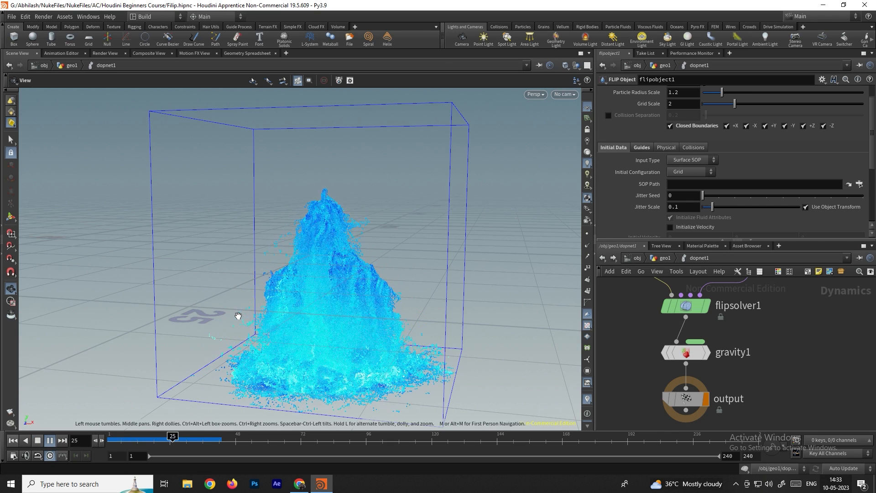
{"action": "left_click_drag", "start_coordinate": [249, 317], "coordinate": [190, 362]}
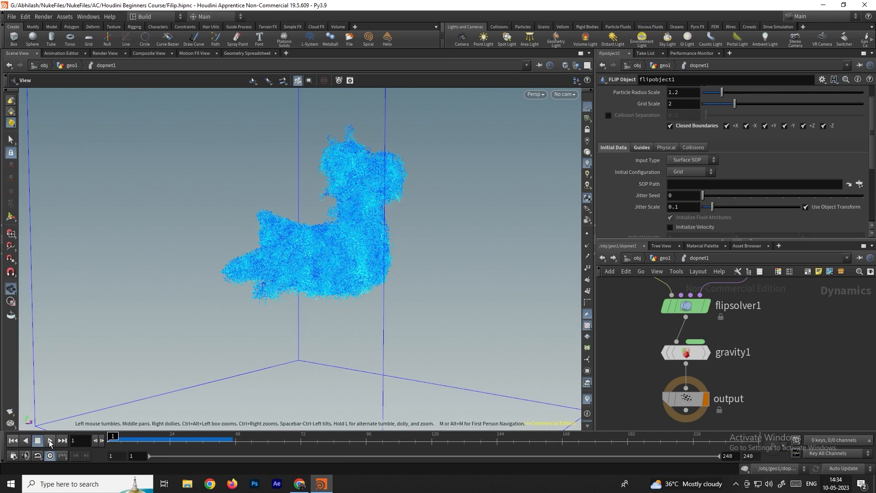
{"action": "left_click", "coordinate": [49, 442]}
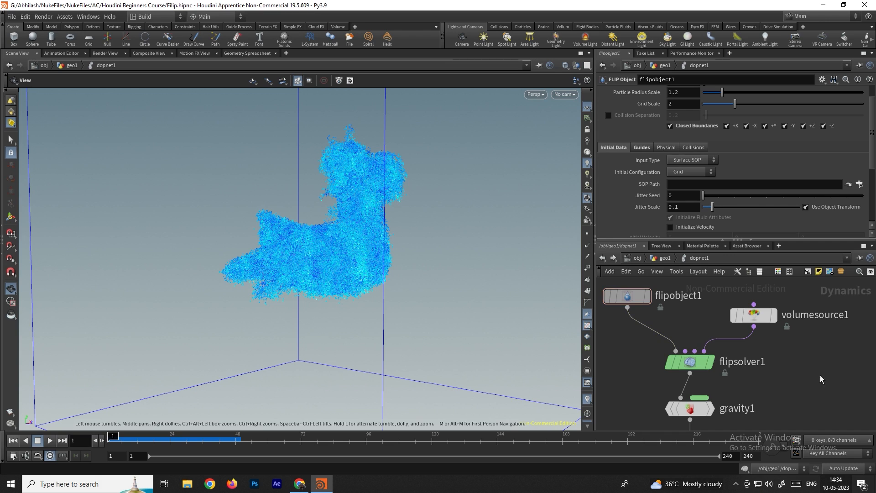
Open the Curl Noise settings of pointvelocity1 in geo1 and play the simulation again inside dopnet1
{"action": "middle_click_drag", "start_coordinate": [818, 368], "coordinate": [805, 367]}
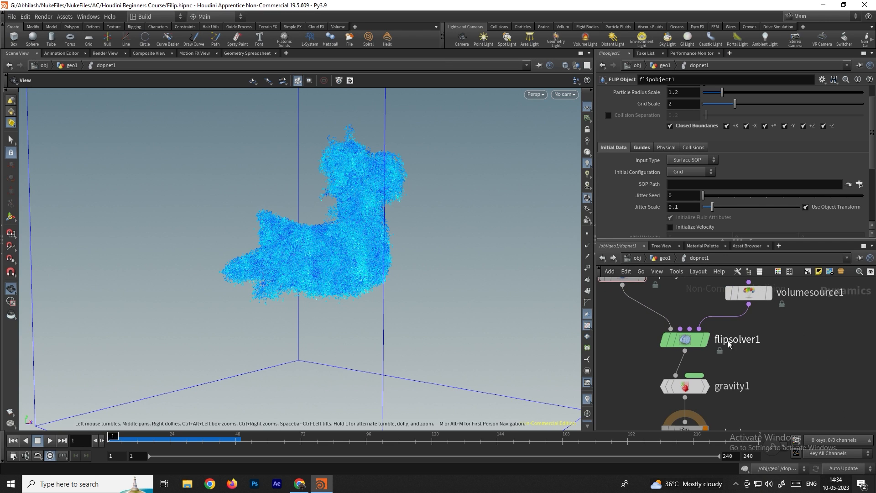
{"action": "left_click", "coordinate": [605, 261]}
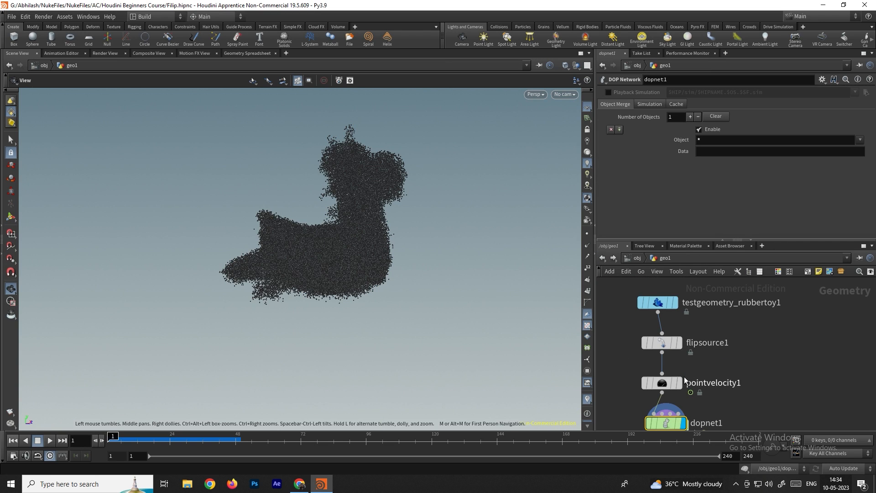
{"action": "left_click", "coordinate": [664, 384]}
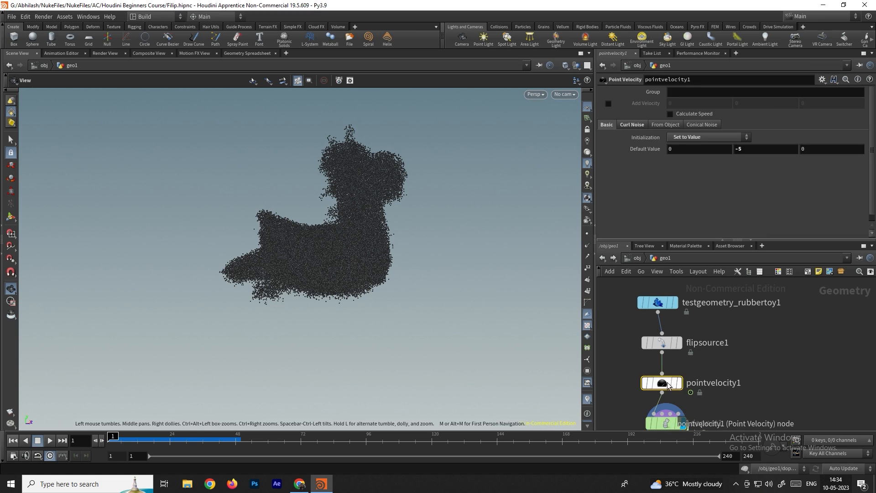
{"action": "left_click", "coordinate": [632, 125]}
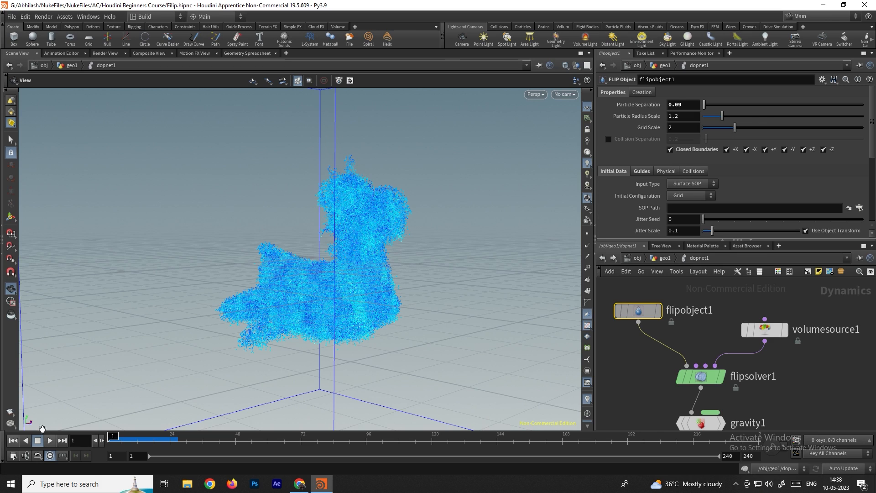
{"action": "left_click", "coordinate": [49, 441]}
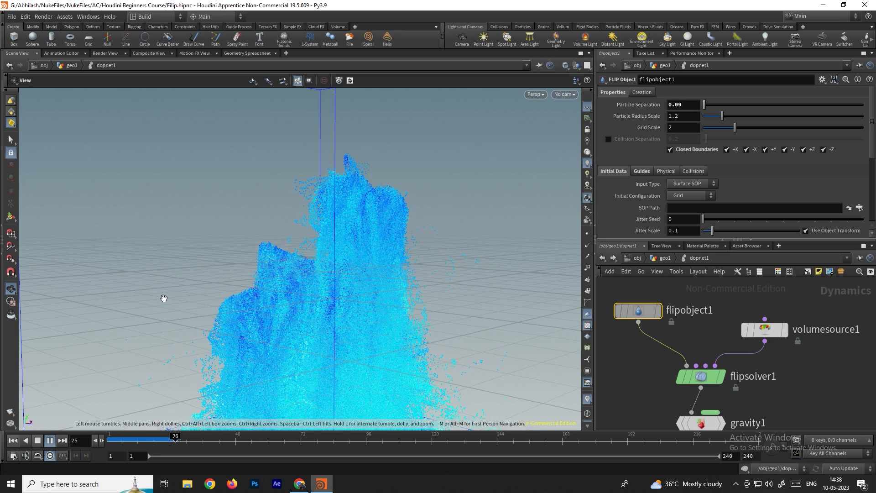